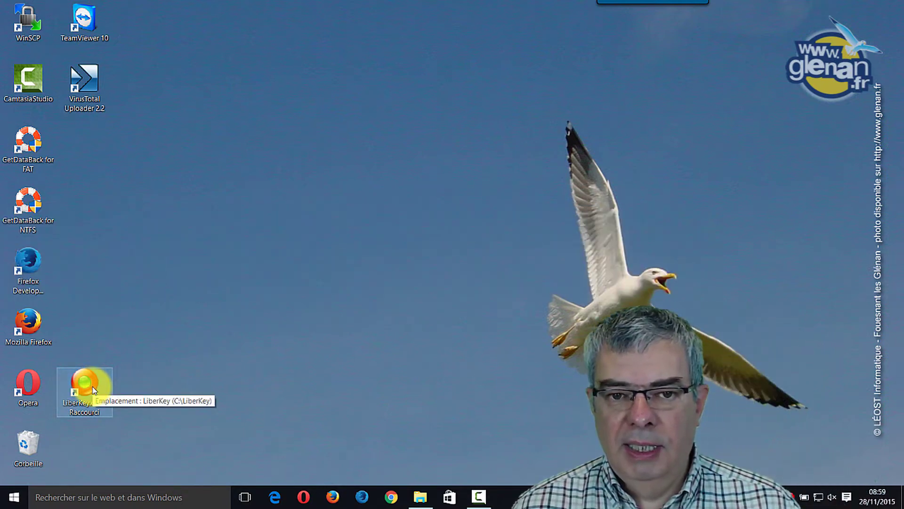
- Launch PhotoFiltre from the LiberKey application launcher and bring up its Automatisation dialog
{"action": "double_click", "coordinate": [93, 389]}
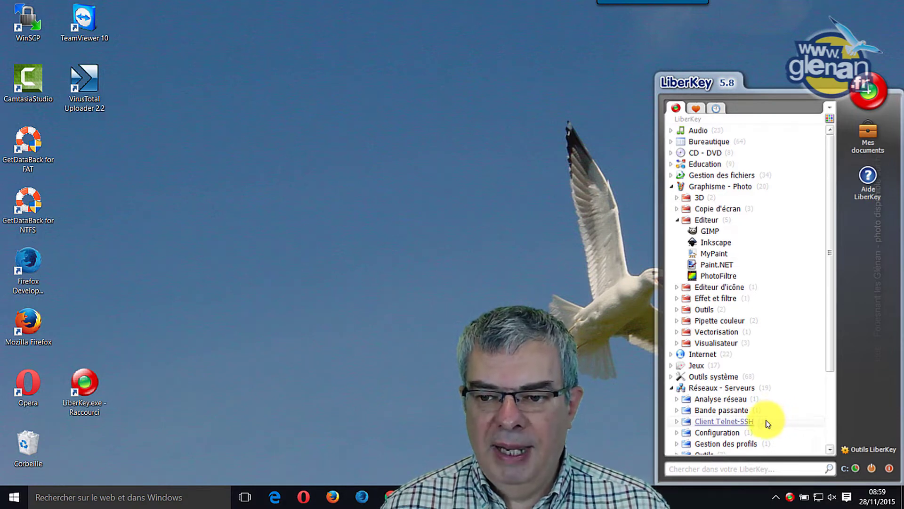
{"action": "left_click", "coordinate": [708, 276]}
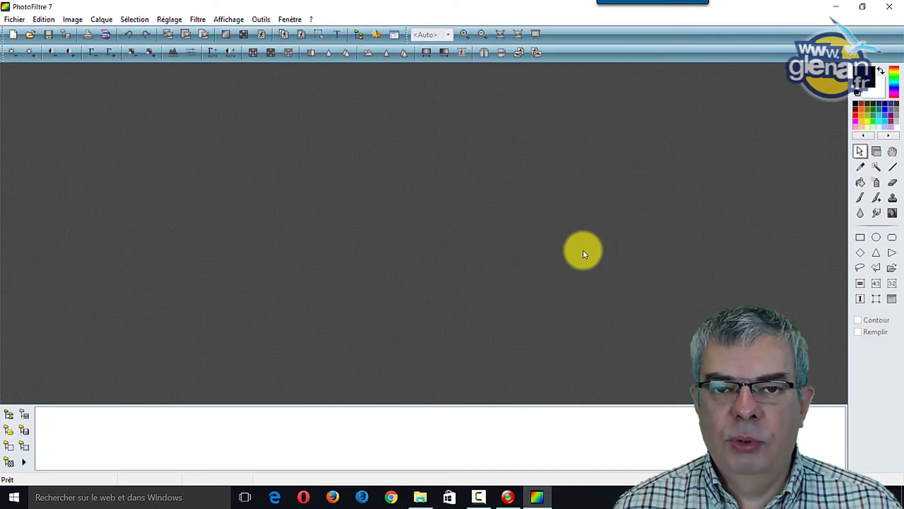
{"action": "left_click", "coordinate": [261, 19]}
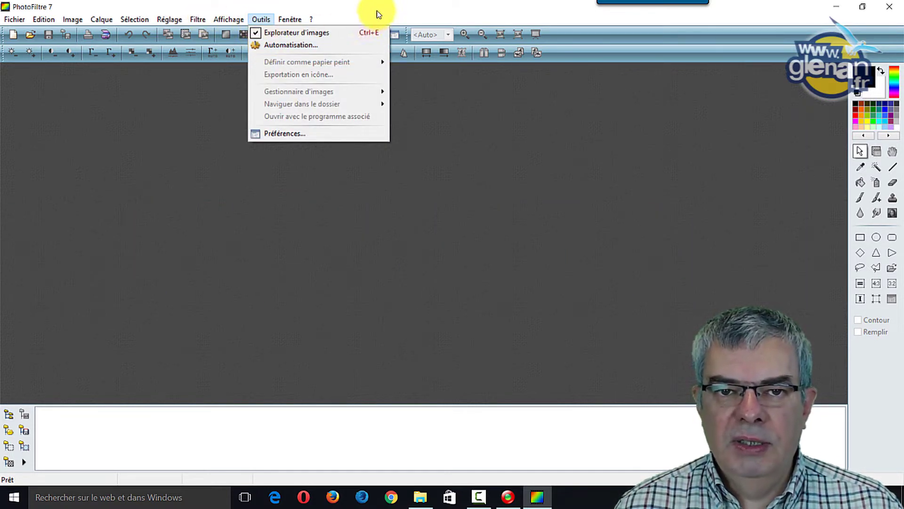
{"action": "left_click", "coordinate": [368, 18]}
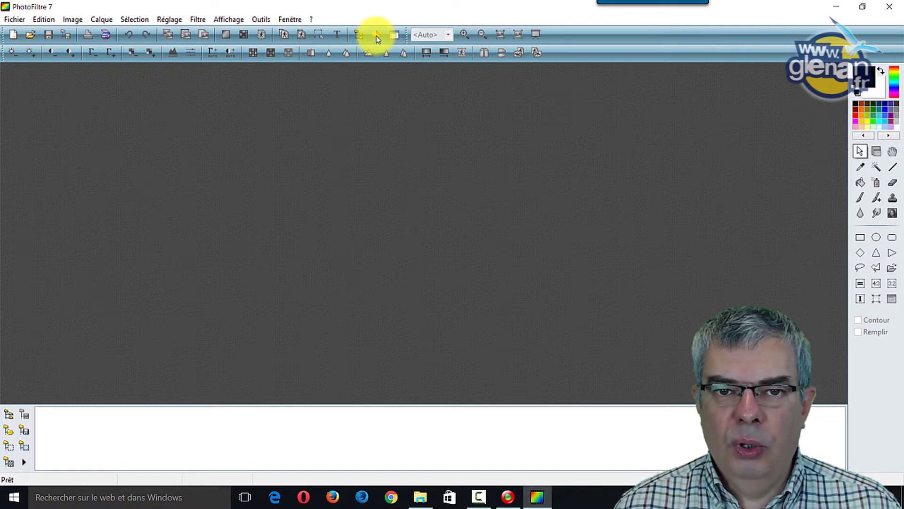
{"action": "left_click", "coordinate": [377, 37]}
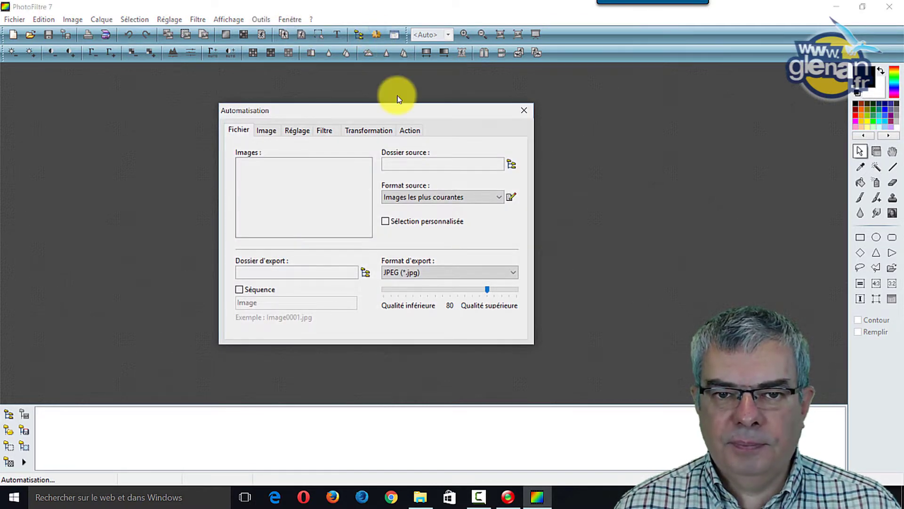
{"action": "left_click_drag", "start_coordinate": [400, 110], "coordinate": [467, 106]}
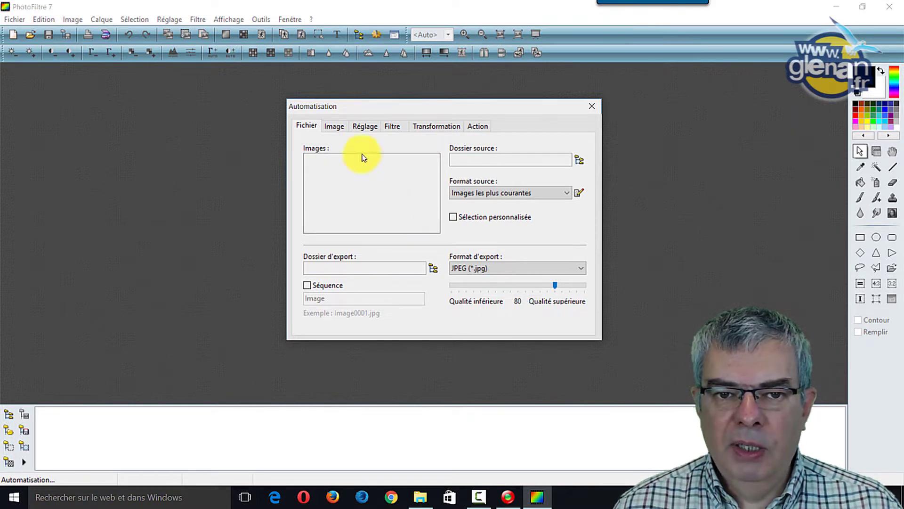
- Choose the fond-ecran-glenan folder in the Images library as the automation's source folder
{"action": "left_click", "coordinate": [336, 126]}
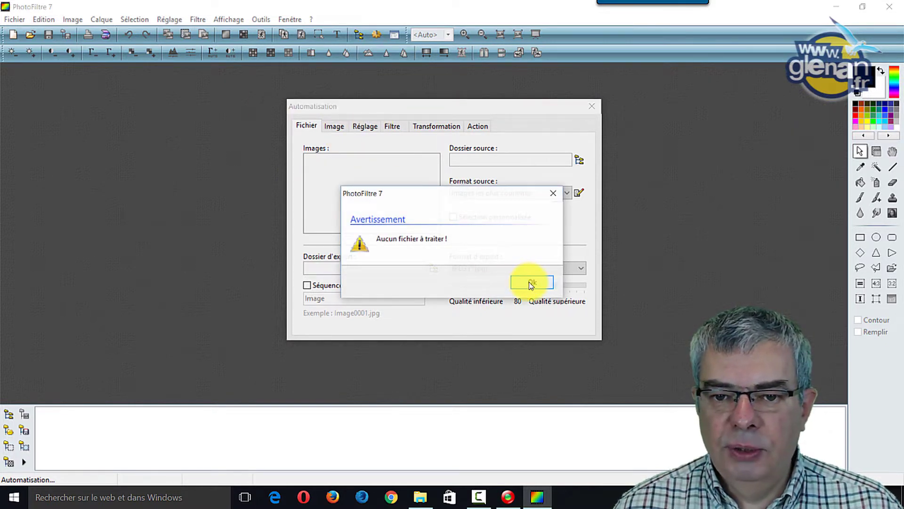
{"action": "left_click", "coordinate": [531, 284]}
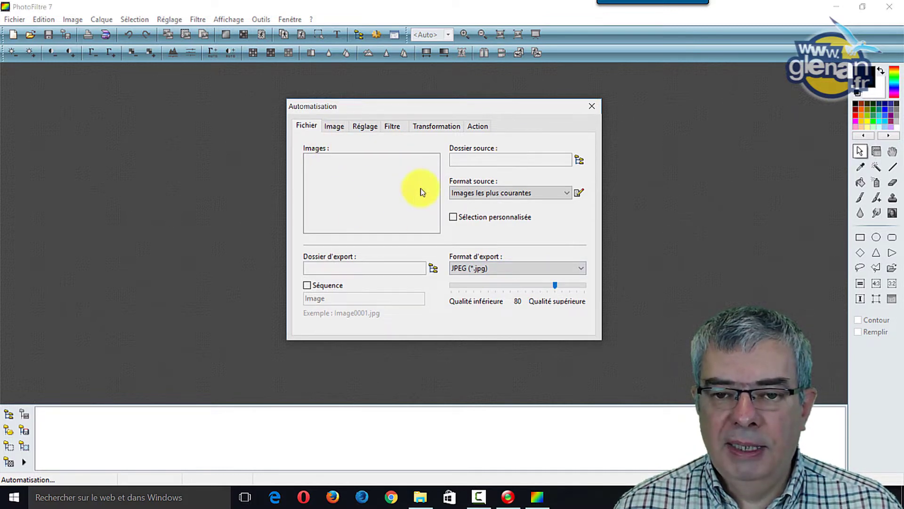
{"action": "left_click", "coordinate": [580, 159]}
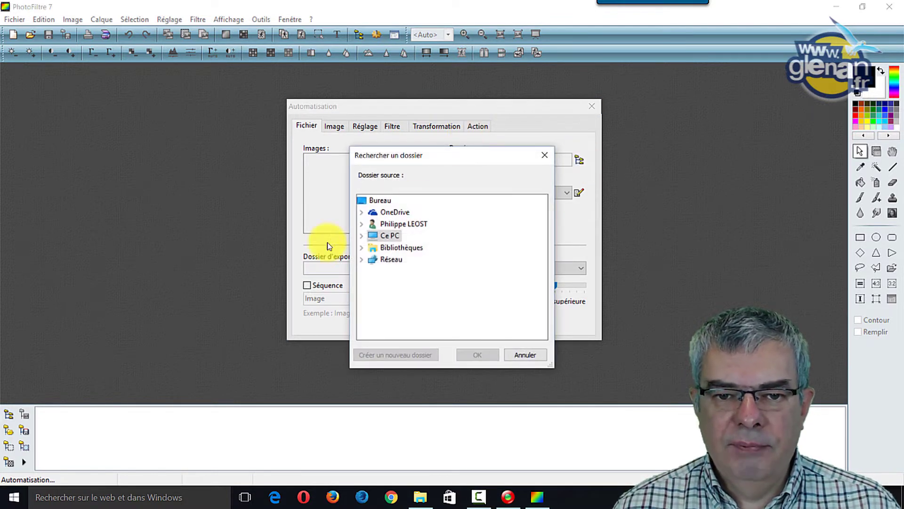
{"action": "left_click", "coordinate": [361, 247]}
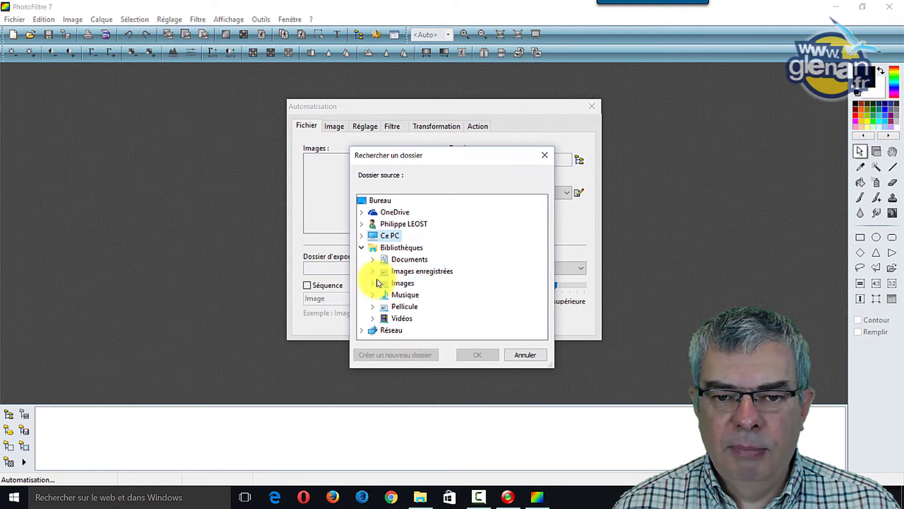
{"action": "left_click", "coordinate": [373, 271]}
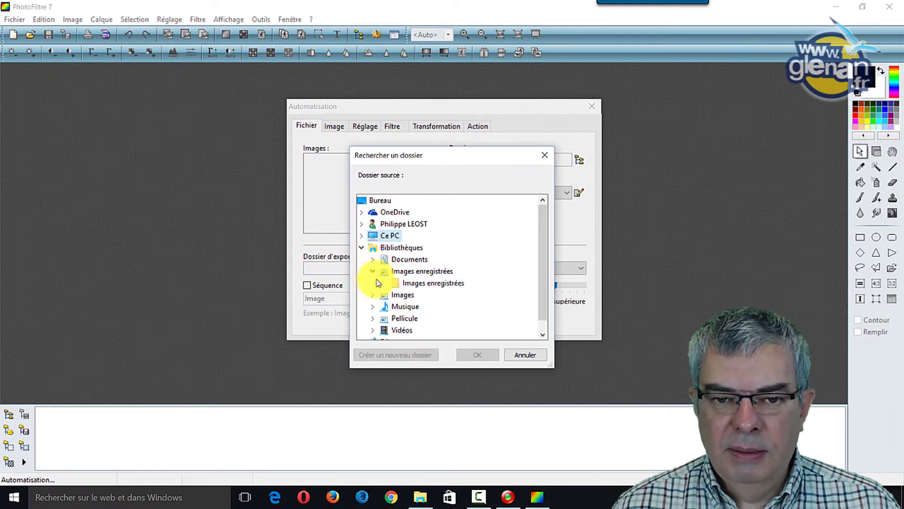
{"action": "left_click", "coordinate": [373, 272]}
{"action": "left_click", "coordinate": [374, 283]}
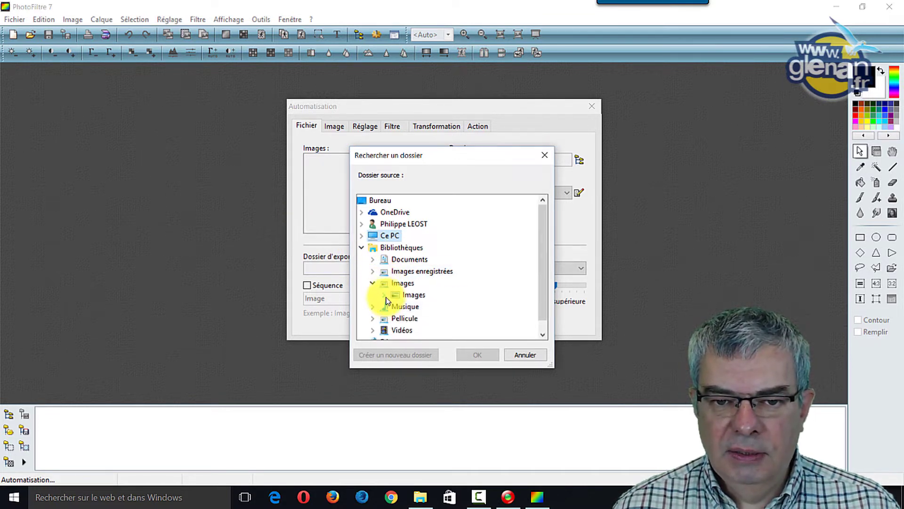
{"action": "left_click", "coordinate": [385, 296]}
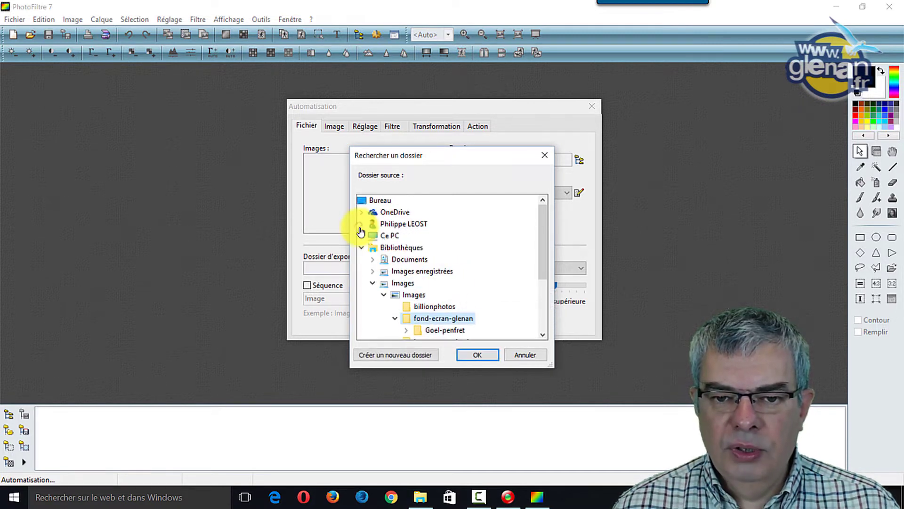
{"action": "left_click", "coordinate": [473, 354]}
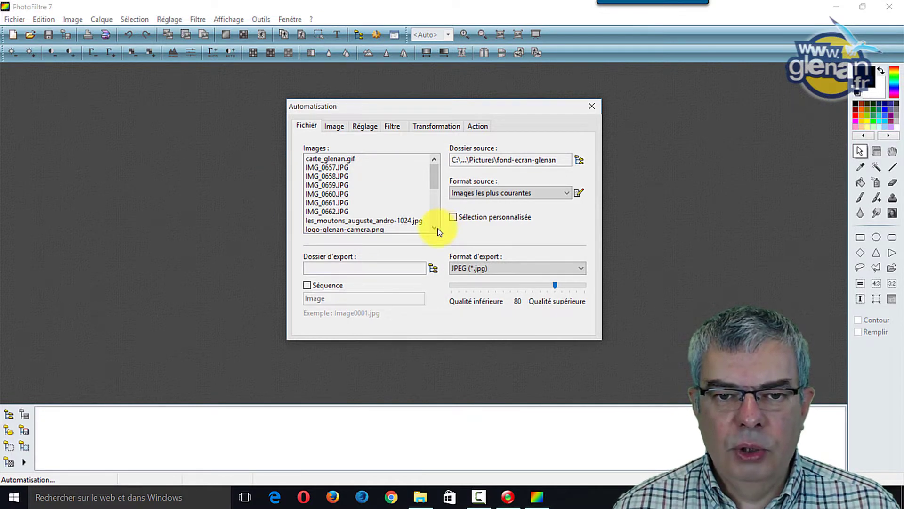
- Review the list of images to process and compare it with the fond-ecran-glenan folder's contents in File Explorer
{"action": "scroll", "coordinate": [376, 203], "scroll_direction": "down", "scroll_amount": 1}
{"action": "scroll", "coordinate": [349, 186], "scroll_direction": "down", "scroll_amount": 3}
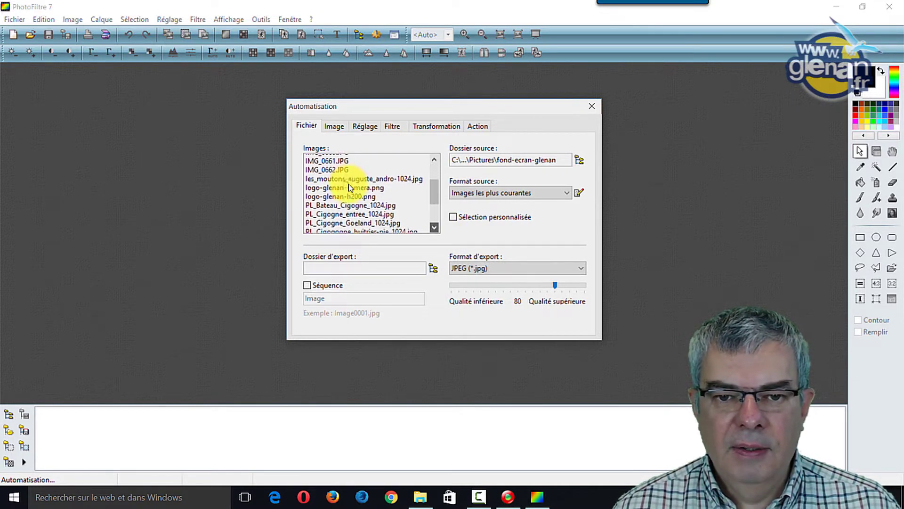
{"action": "scroll", "coordinate": [349, 187], "scroll_direction": "down", "scroll_amount": 2}
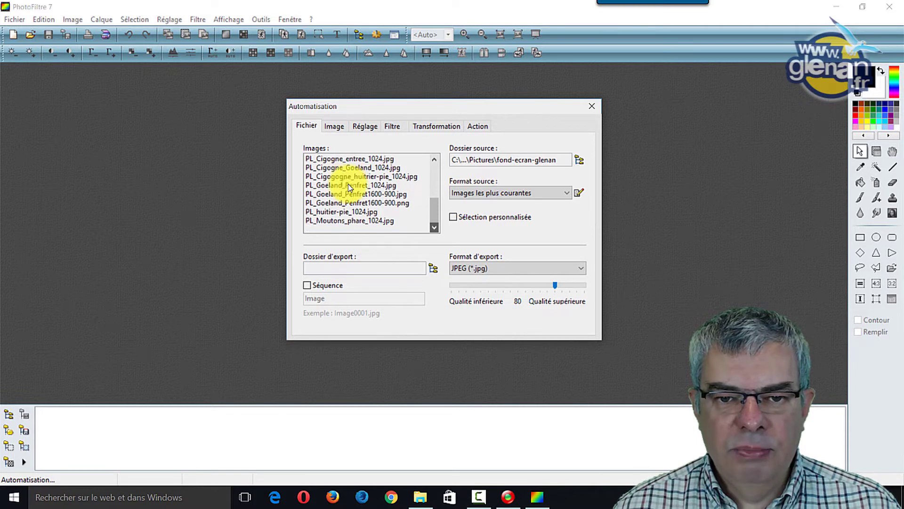
{"action": "left_click_drag", "start_coordinate": [434, 216], "coordinate": [434, 182]}
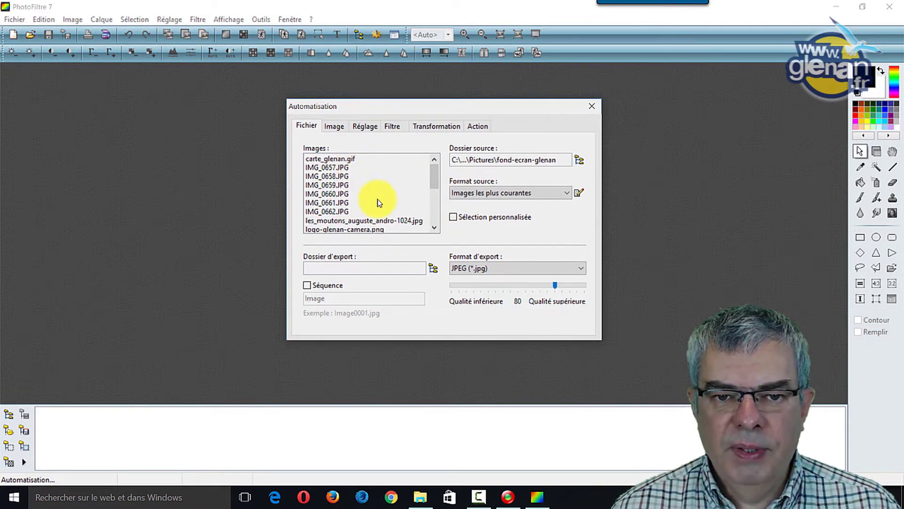
{"action": "left_click", "coordinate": [434, 219]}
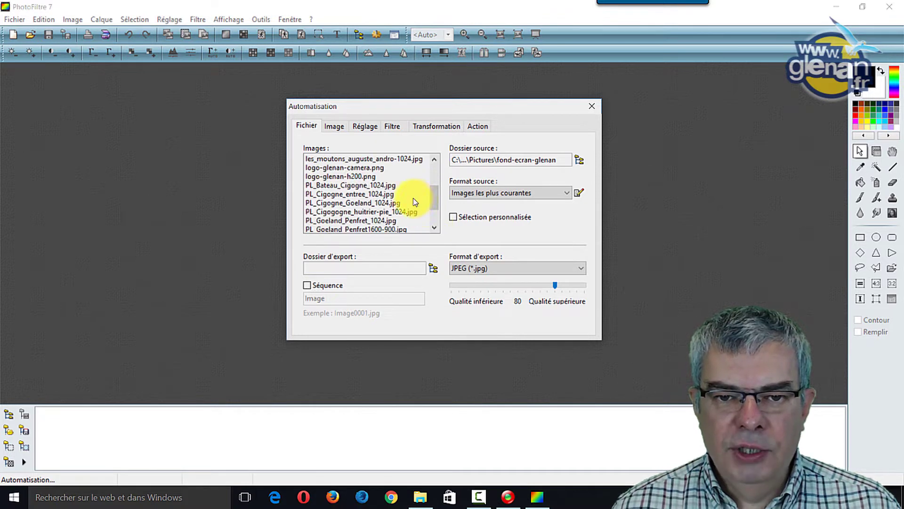
{"action": "scroll", "coordinate": [349, 184], "scroll_direction": "down", "scroll_amount": 4}
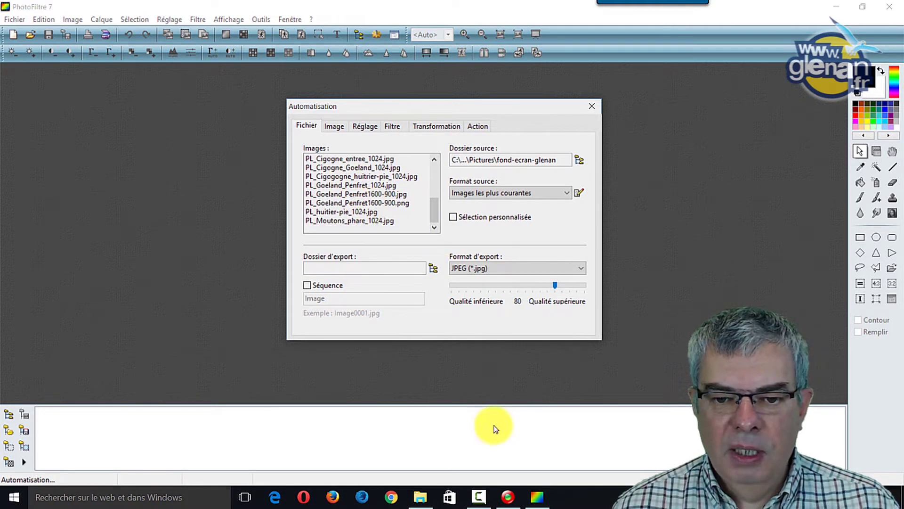
{"action": "left_click", "coordinate": [421, 497]}
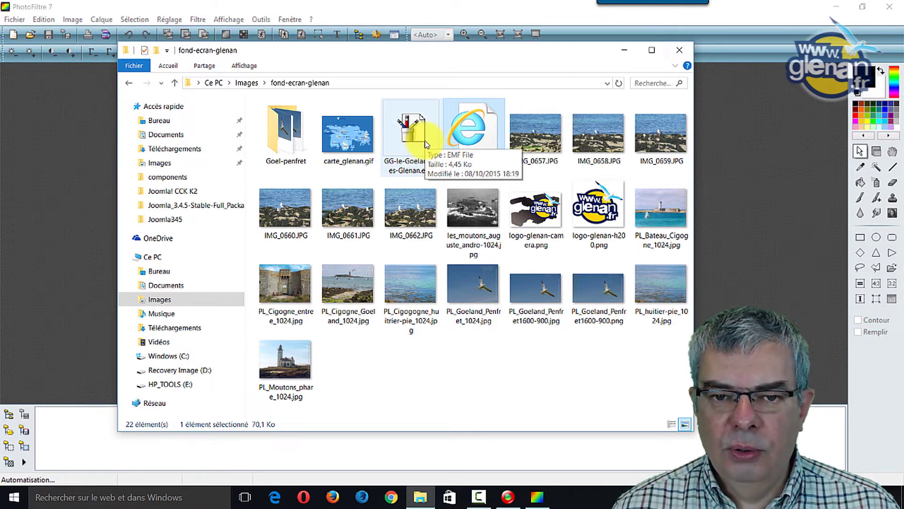
{"action": "left_click_drag", "start_coordinate": [448, 141], "coordinate": [556, 229]}
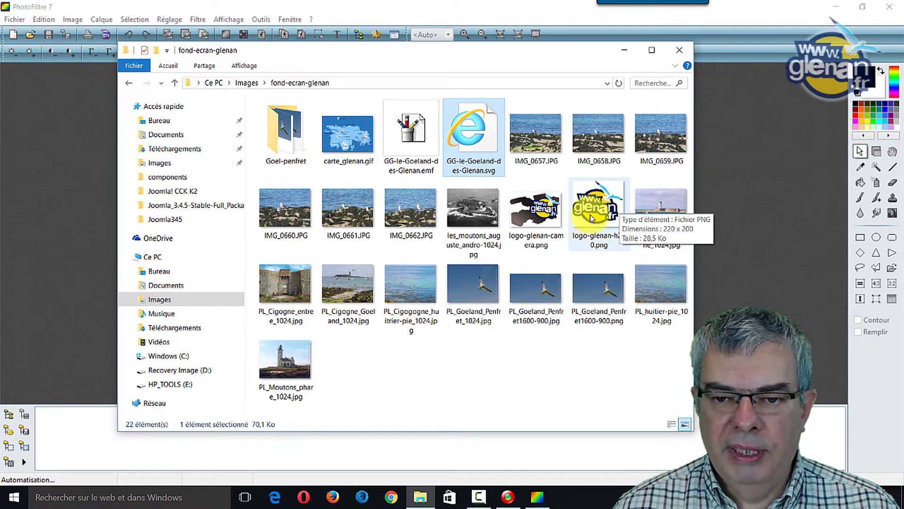
{"action": "left_click", "coordinate": [737, 219]}
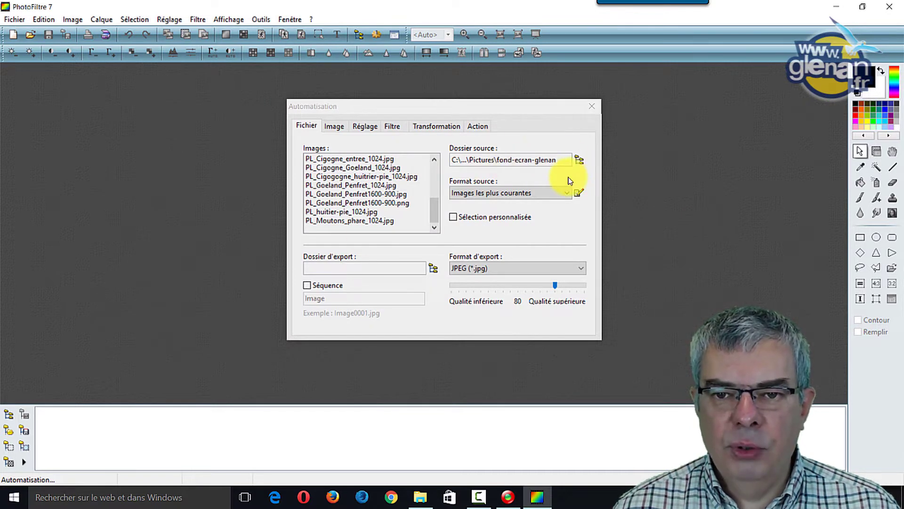
- Set the automation's export folder to fond-ecran-glenan in the Images library
{"action": "left_click", "coordinate": [432, 271]}
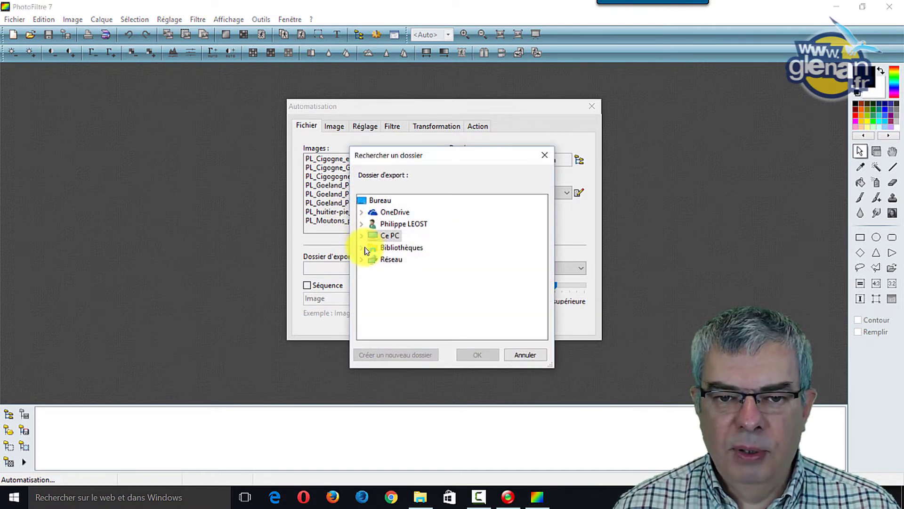
{"action": "left_click", "coordinate": [362, 247]}
{"action": "left_click", "coordinate": [372, 282]}
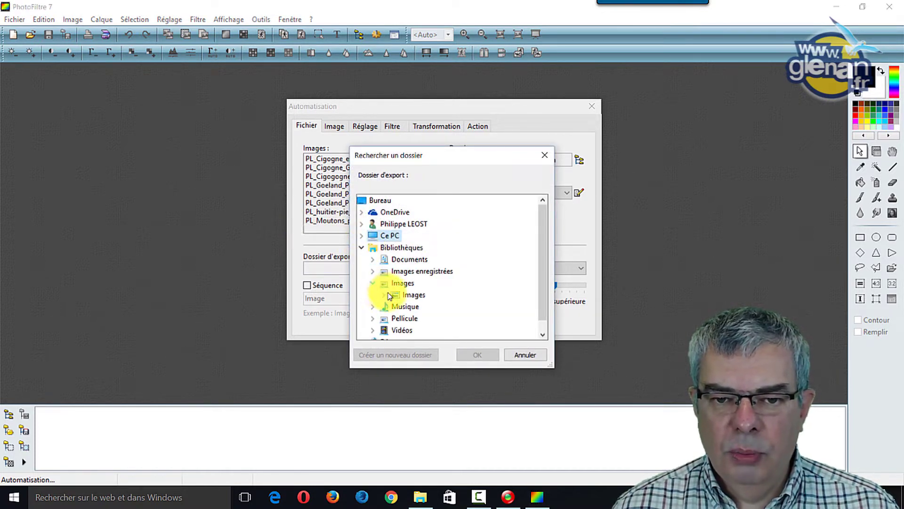
{"action": "left_click", "coordinate": [386, 295]}
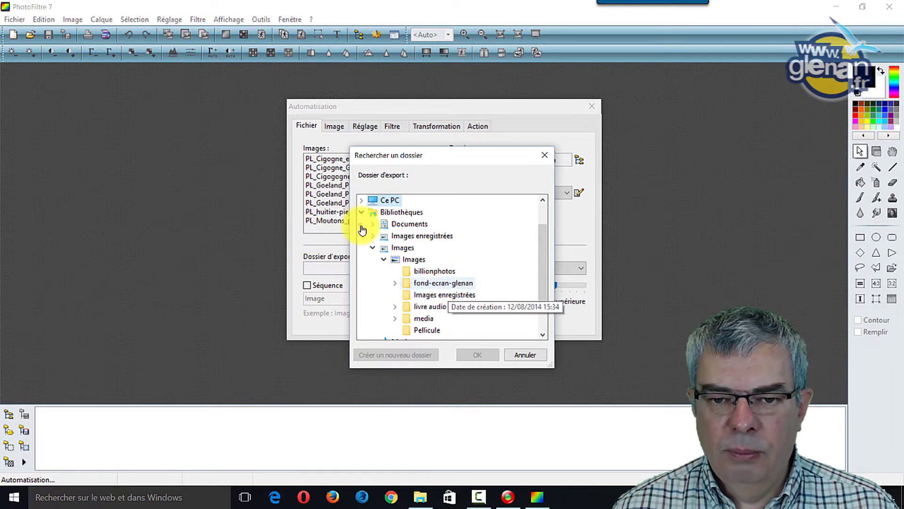
{"action": "left_click", "coordinate": [443, 282]}
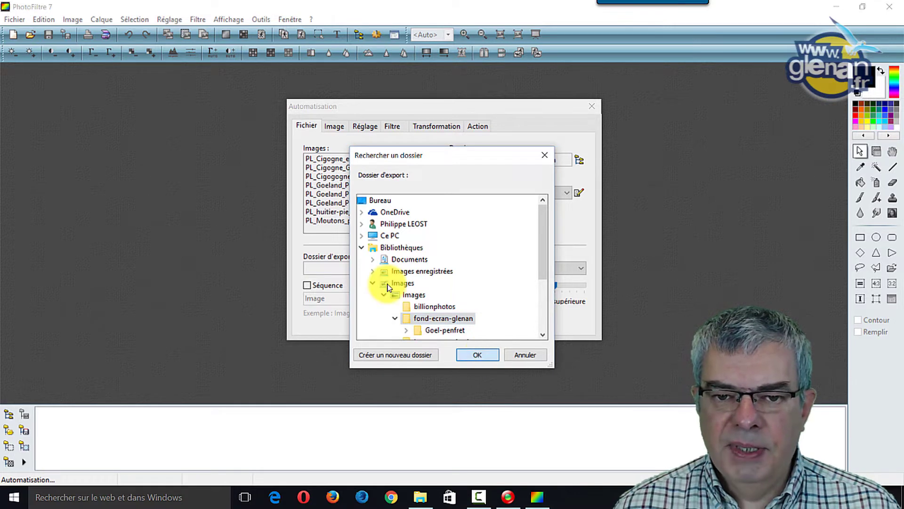
{"action": "left_click", "coordinate": [477, 355]}
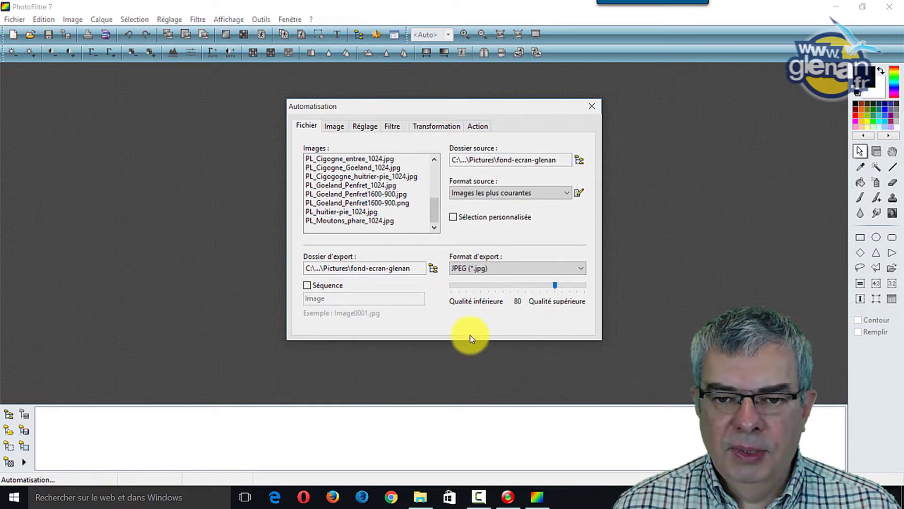
- View the automation's image size settings, then return to its file settings
{"action": "left_click", "coordinate": [337, 126]}
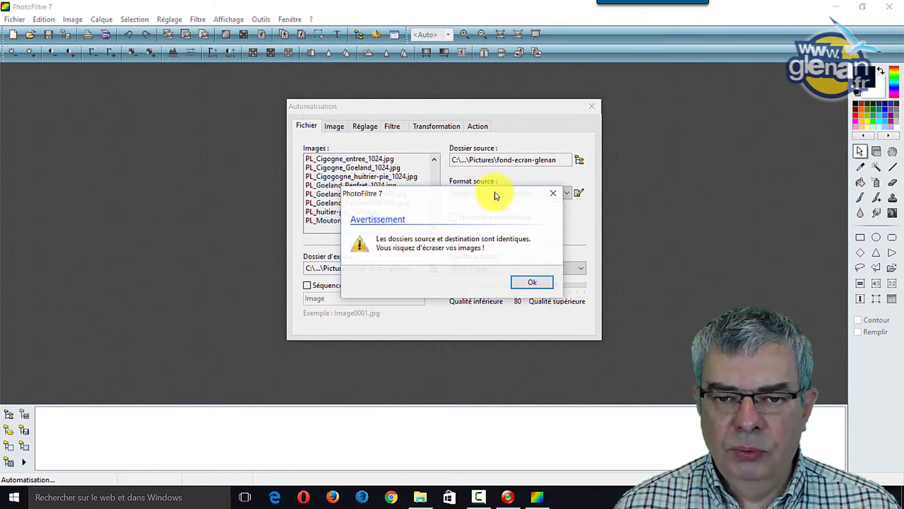
{"action": "left_click_drag", "start_coordinate": [483, 196], "coordinate": [764, 189]}
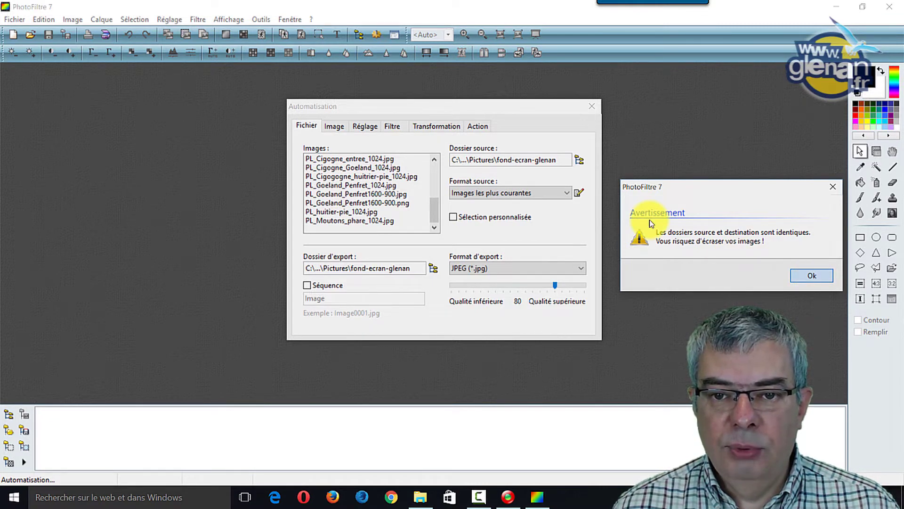
{"action": "left_click", "coordinate": [812, 277]}
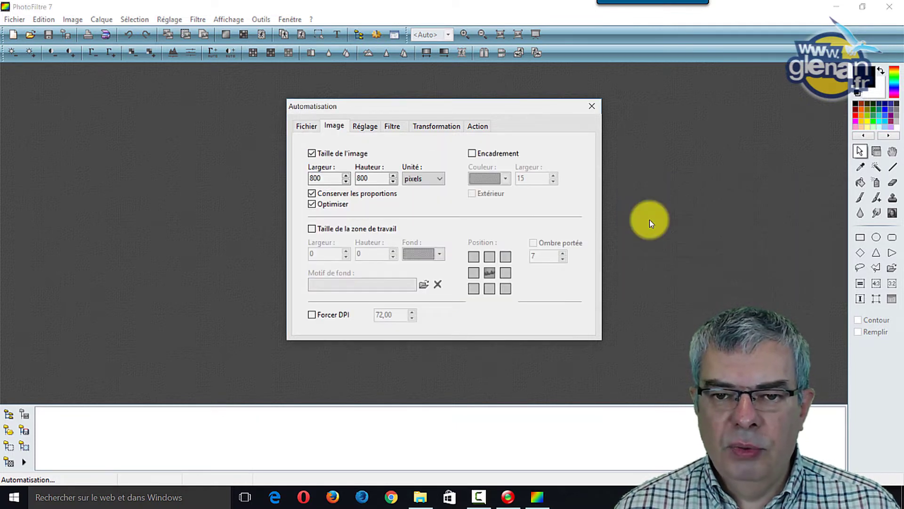
{"action": "left_click", "coordinate": [307, 126]}
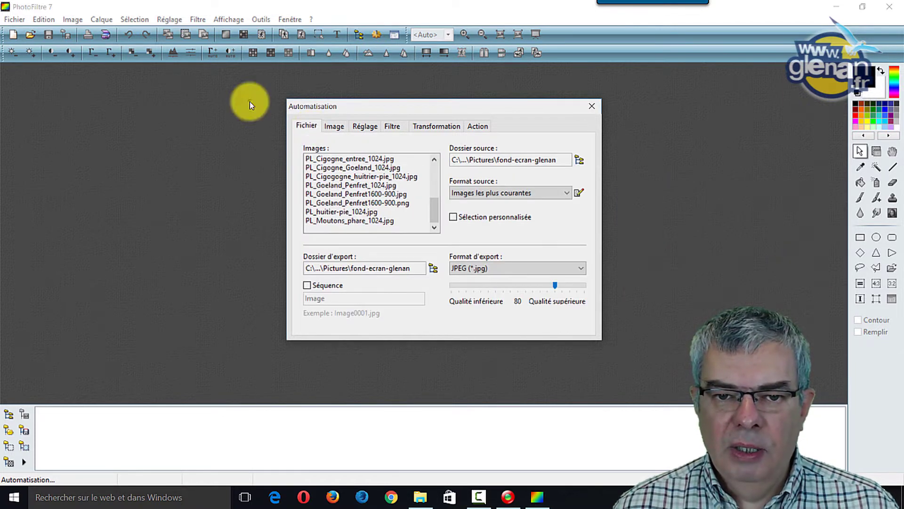
- Create a folder named images-site-internet in the Images library and set it as the automation's export folder
{"action": "left_click", "coordinate": [434, 268]}
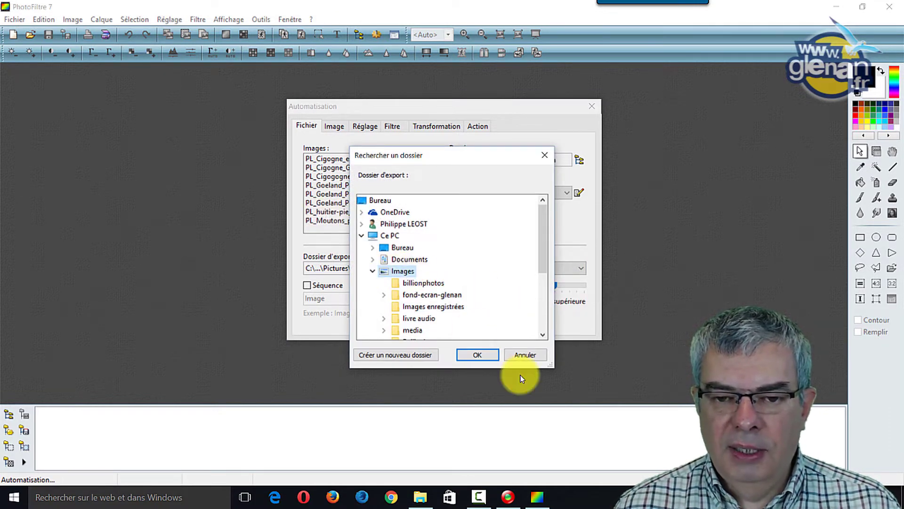
{"action": "left_click", "coordinate": [416, 355]}
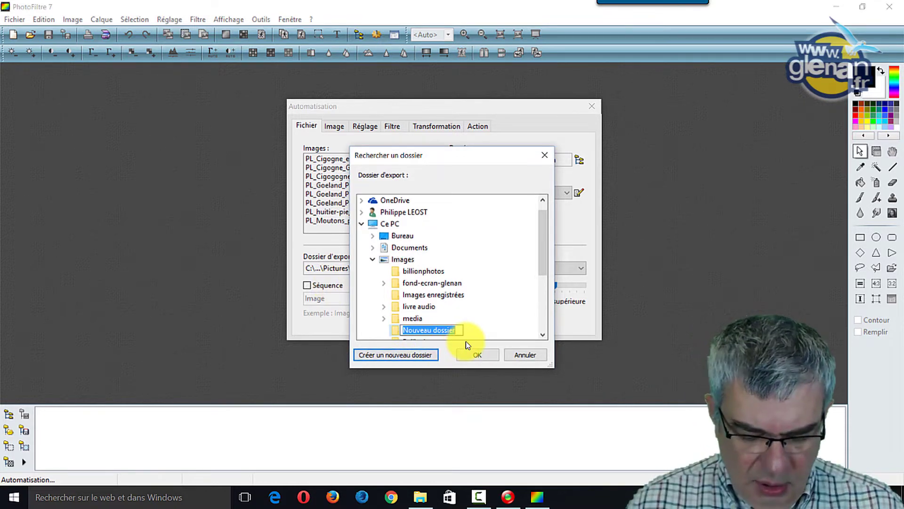
{"action": "type", "text": "imag"}
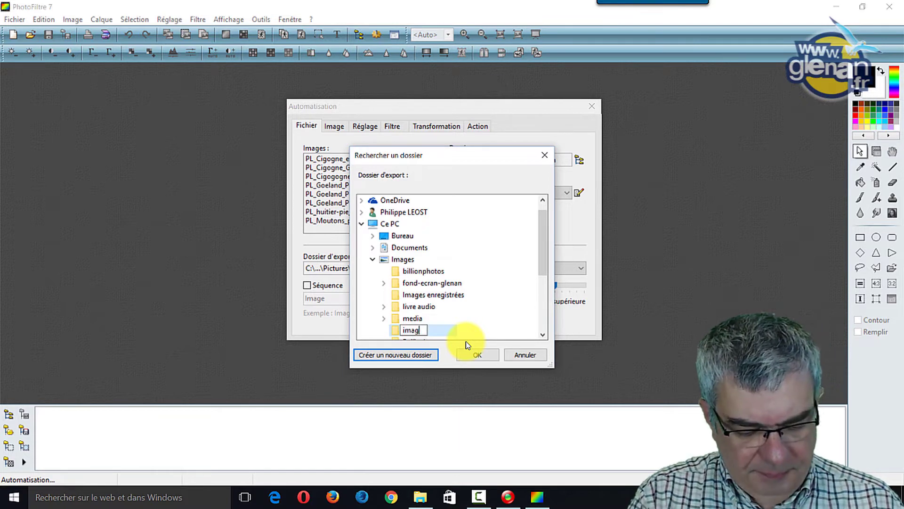
{"action": "type", "text": "es-site-internet"}
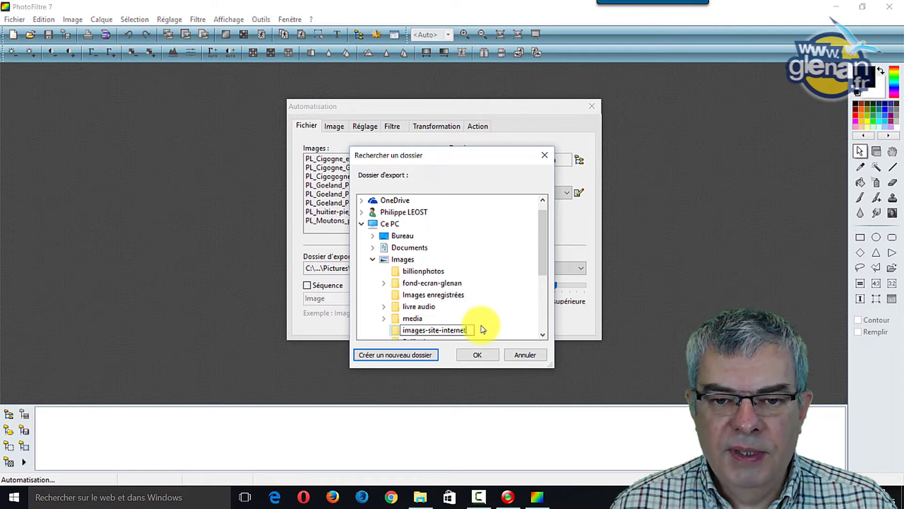
{"action": "left_click", "coordinate": [508, 329]}
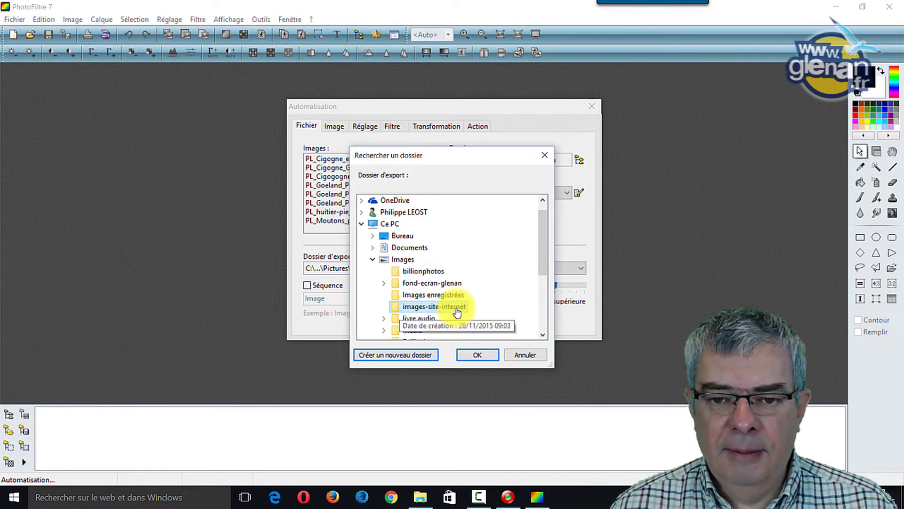
{"action": "left_click", "coordinate": [485, 358]}
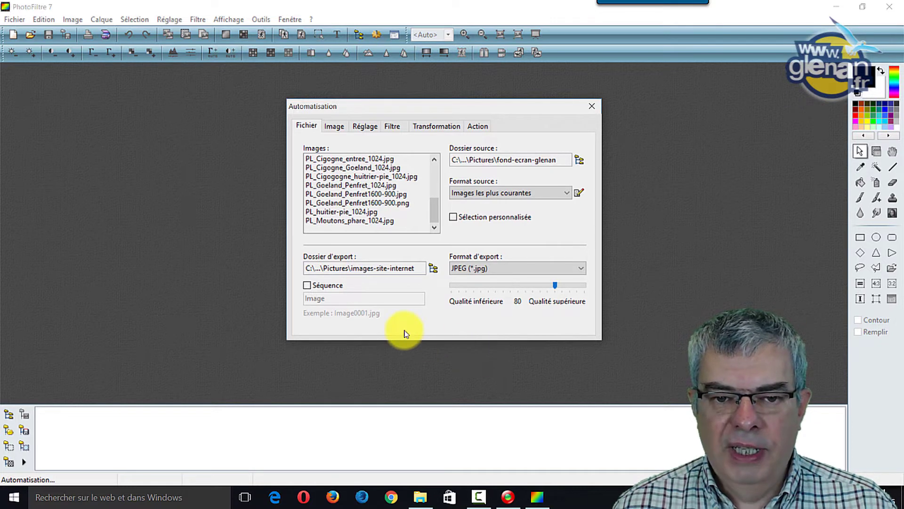
- Check the automation's image settings and the file types in the fond-ecran-glenan folder in File Explorer, then return to the automation's file settings
{"action": "left_click", "coordinate": [336, 125]}
{"action": "left_click", "coordinate": [305, 125]}
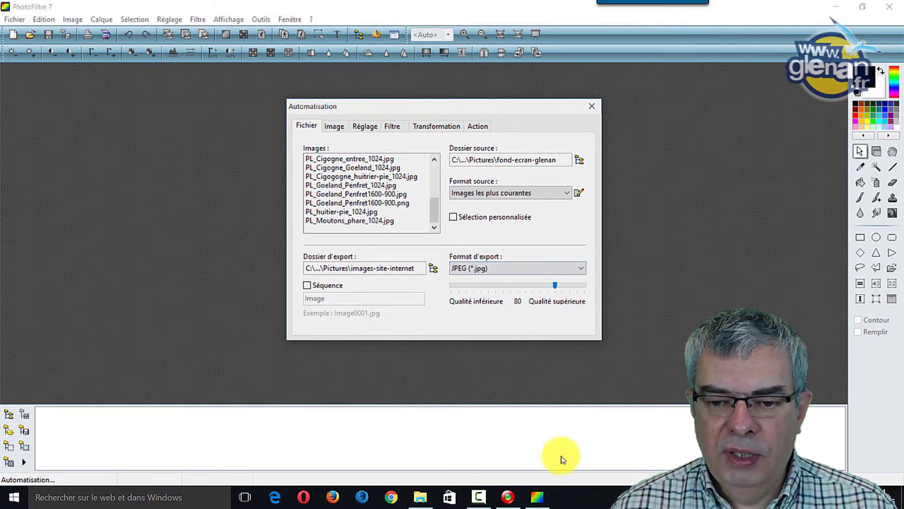
{"action": "mouse_move", "coordinate": [542, 498]}
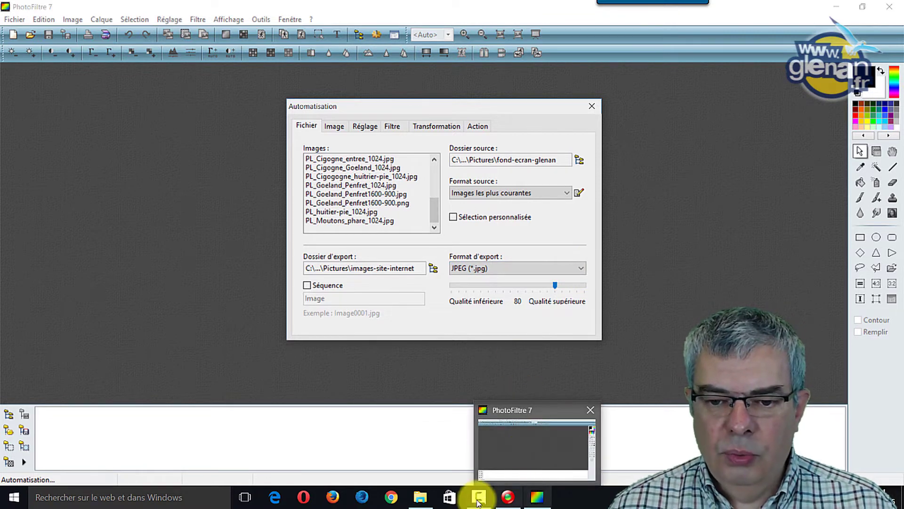
{"action": "left_click", "coordinate": [421, 498]}
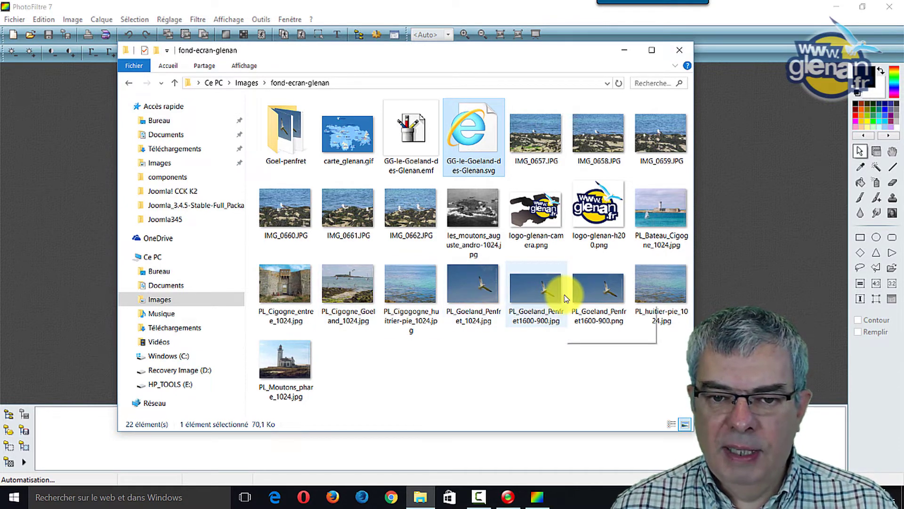
{"action": "mouse_move", "coordinate": [566, 297]}
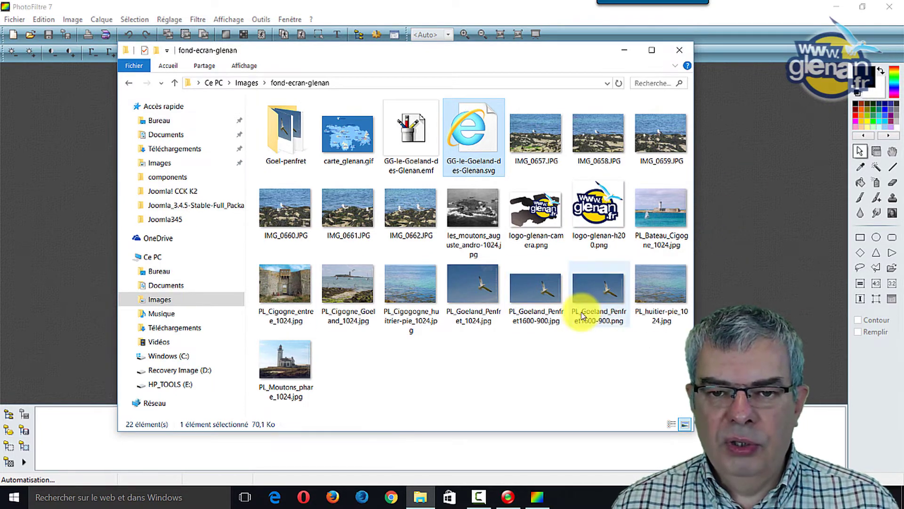
{"action": "left_click", "coordinate": [756, 262]}
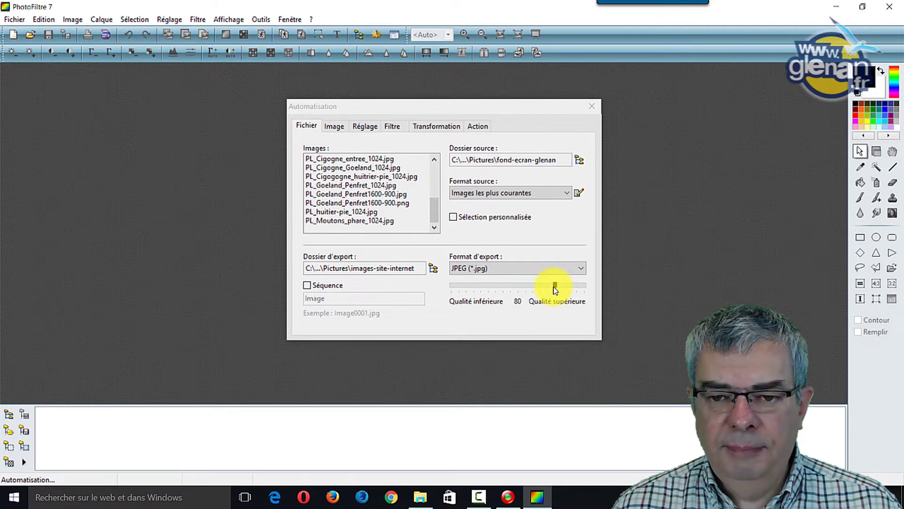
- Set the automation's image size to 1000 pixels wide and 750 pixels high
{"action": "left_click", "coordinate": [336, 127]}
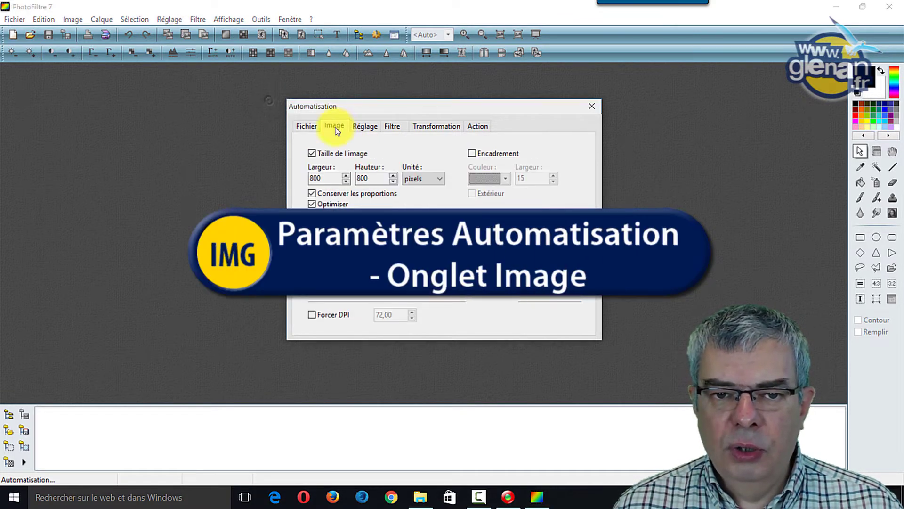
{"action": "double_click", "coordinate": [323, 178]}
{"action": "type", "text": "1"}
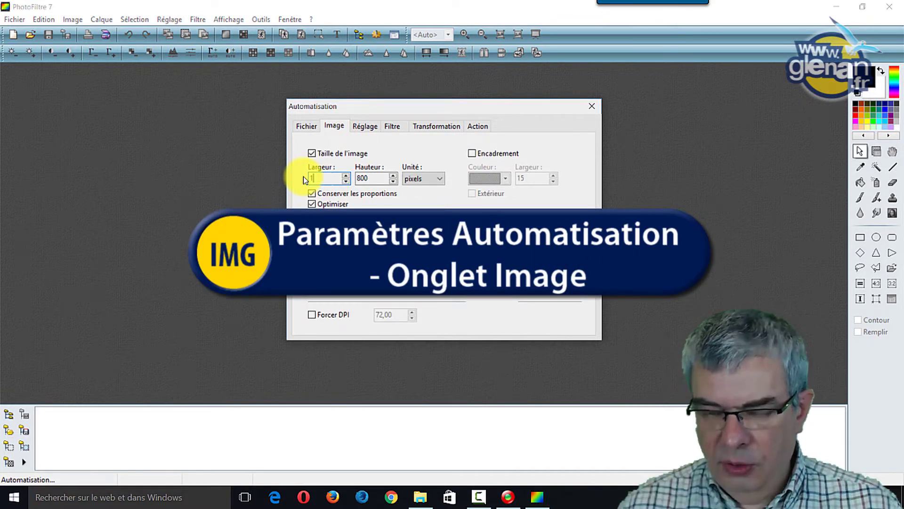
{"action": "type", "text": "000"}
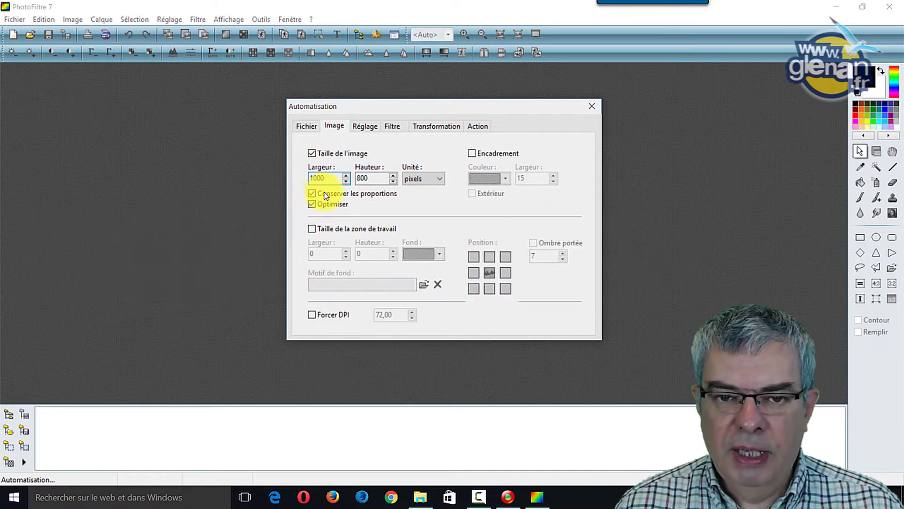
{"action": "double_click", "coordinate": [357, 177]}
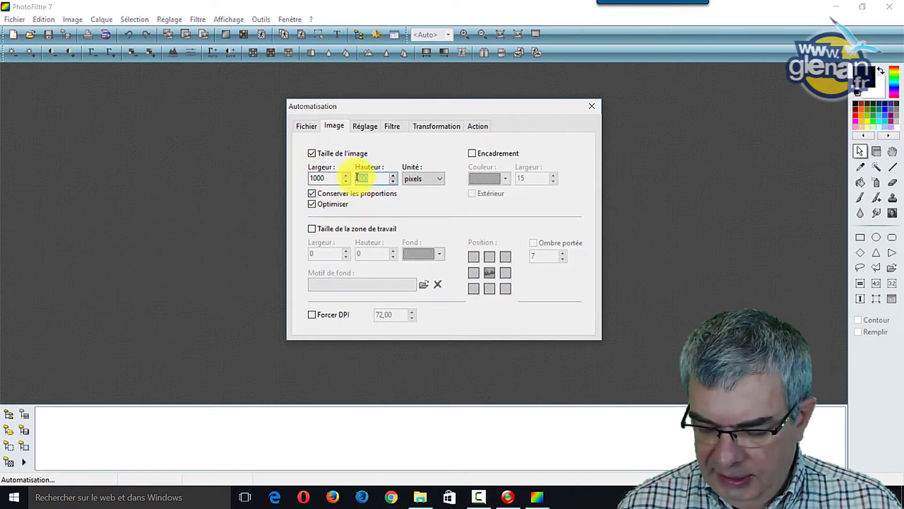
{"action": "type", "text": "750"}
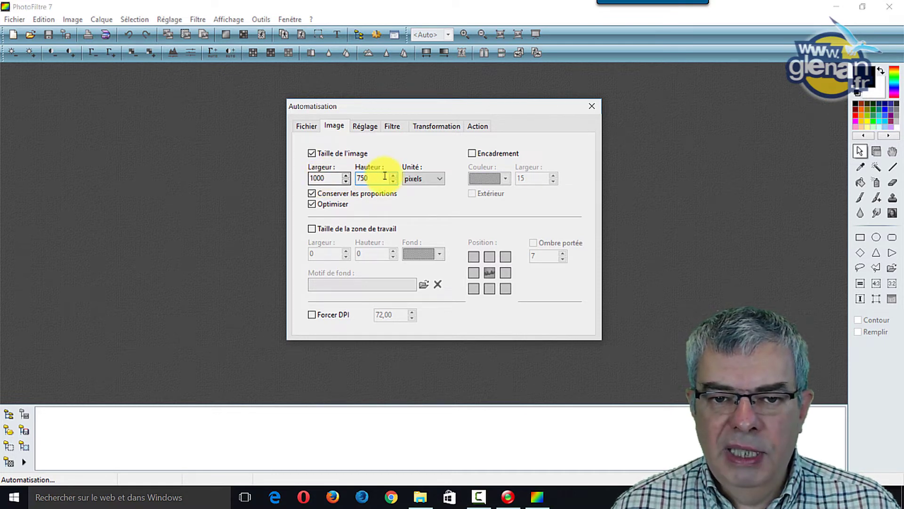
{"action": "double_click", "coordinate": [377, 178]}
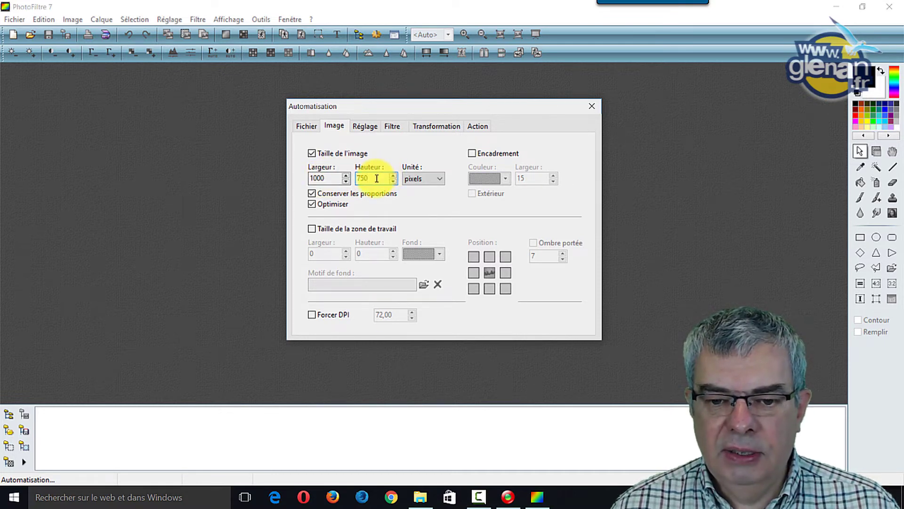
- Check the dimensions of several photos in the fond-ecran-glenan folder in File Explorer, then return to the automation's image settings
{"action": "left_click", "coordinate": [420, 497]}
{"action": "left_click", "coordinate": [529, 149]}
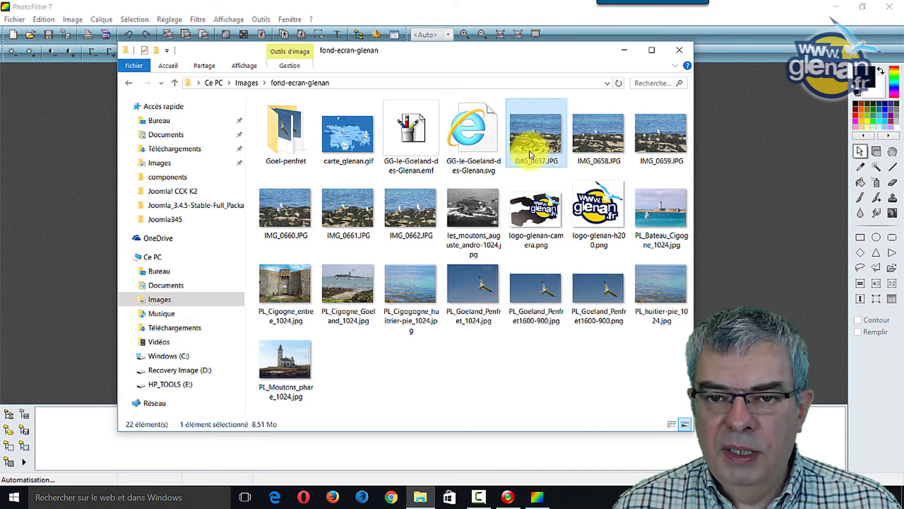
{"action": "left_click", "coordinate": [402, 205]}
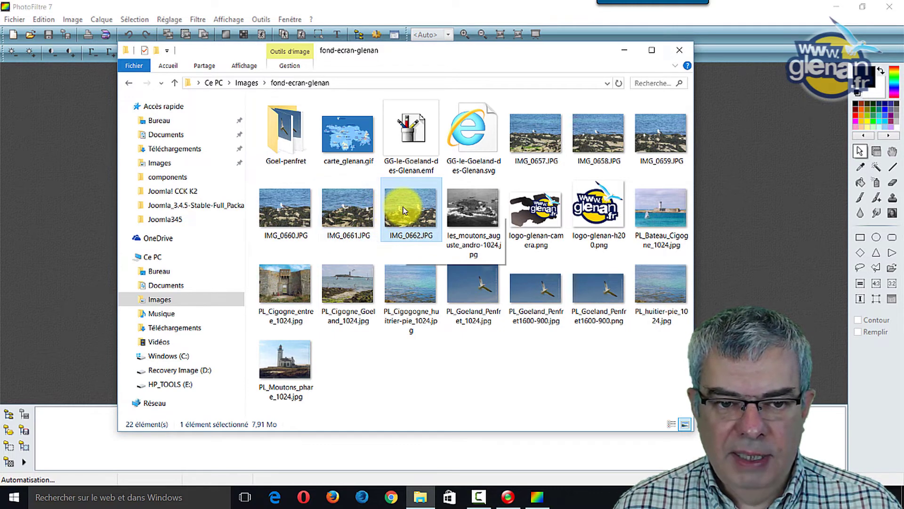
{"action": "mouse_move", "coordinate": [403, 209]}
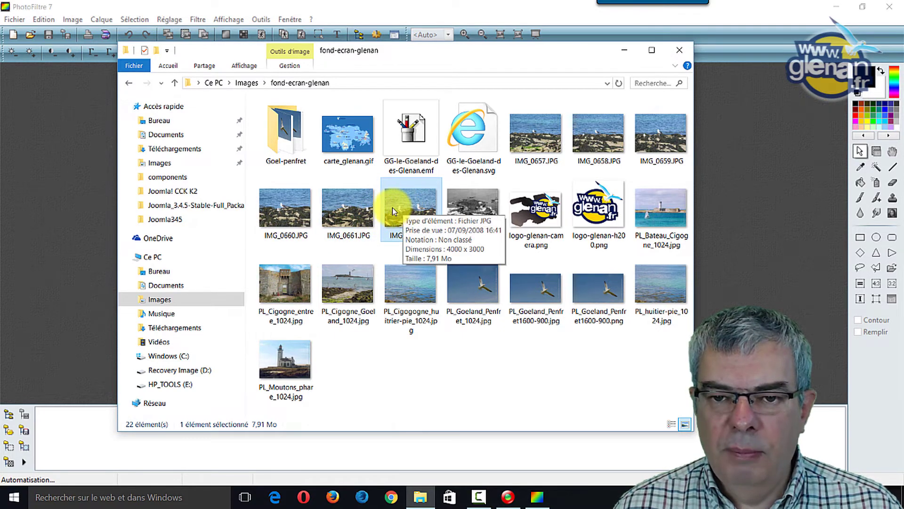
{"action": "left_click", "coordinate": [672, 219]}
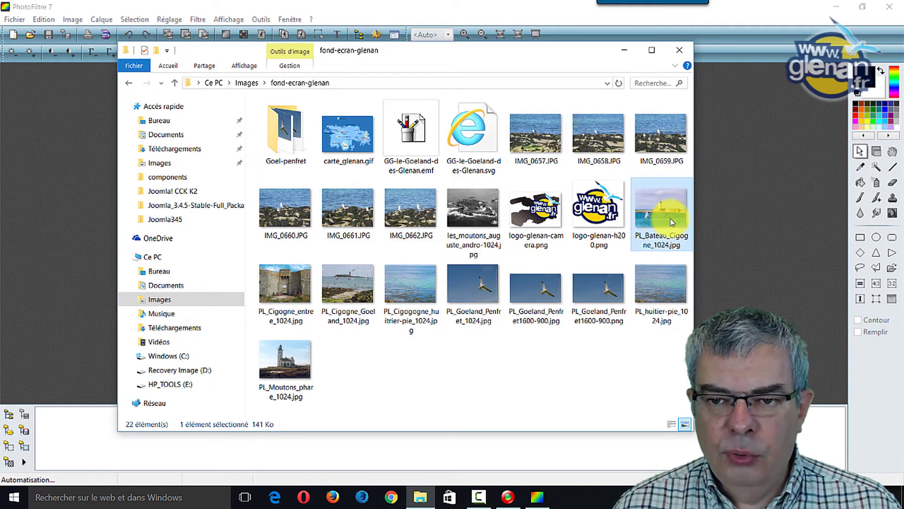
{"action": "left_click", "coordinate": [661, 282]}
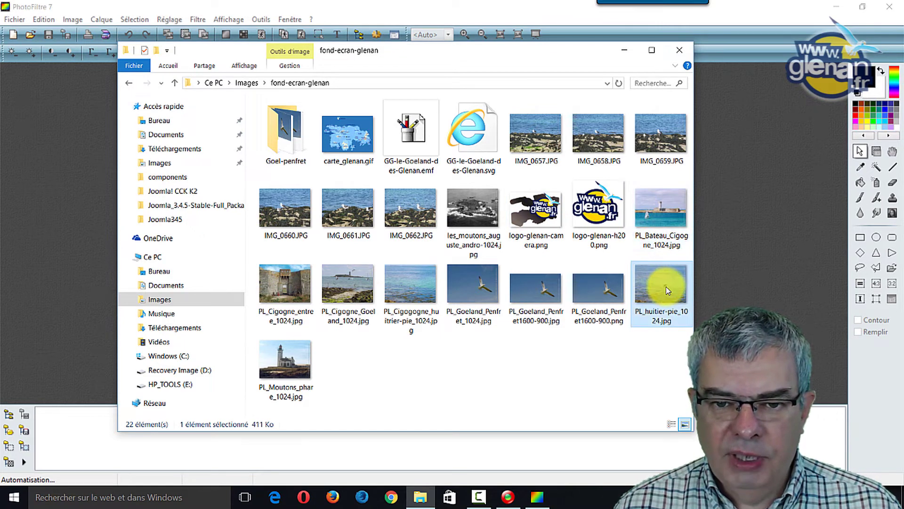
{"action": "left_click", "coordinate": [375, 290]}
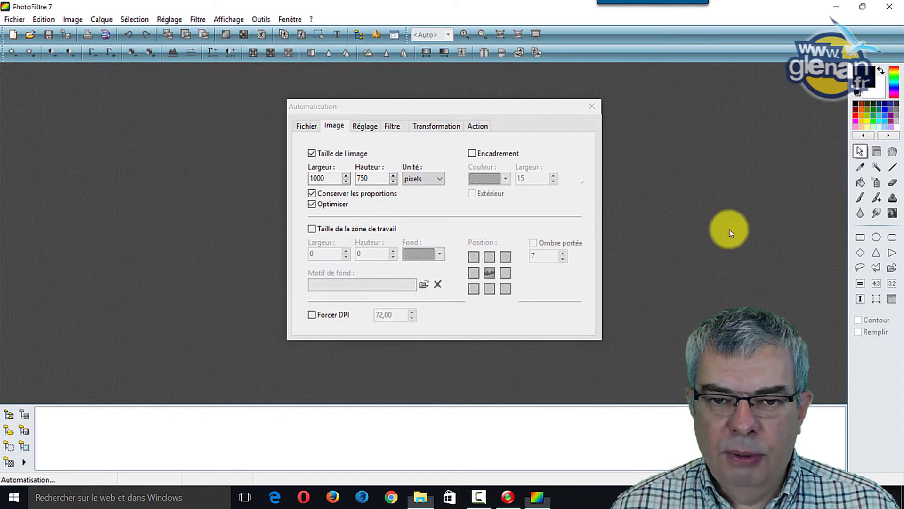
{"action": "left_click", "coordinate": [729, 228]}
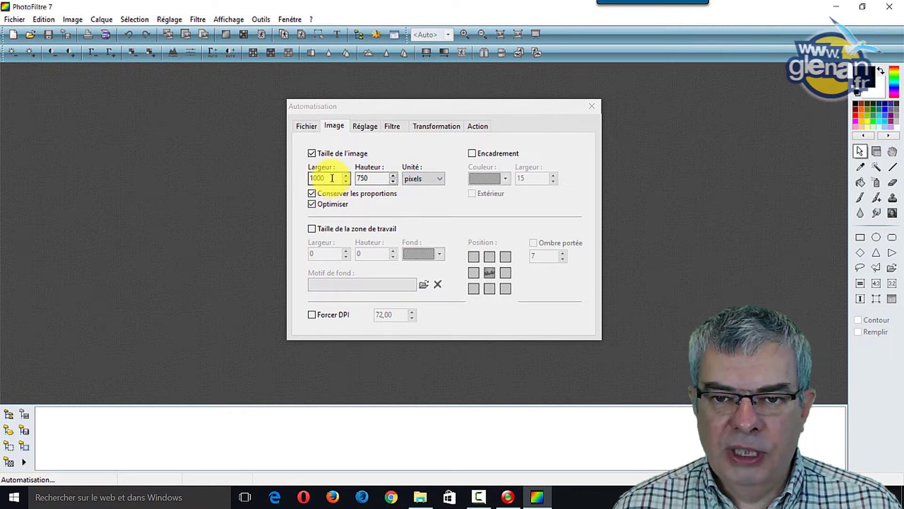
- Try an image height of 667 pixels for the automation, then restore the height to 750 pixels
{"action": "left_click", "coordinate": [380, 178]}
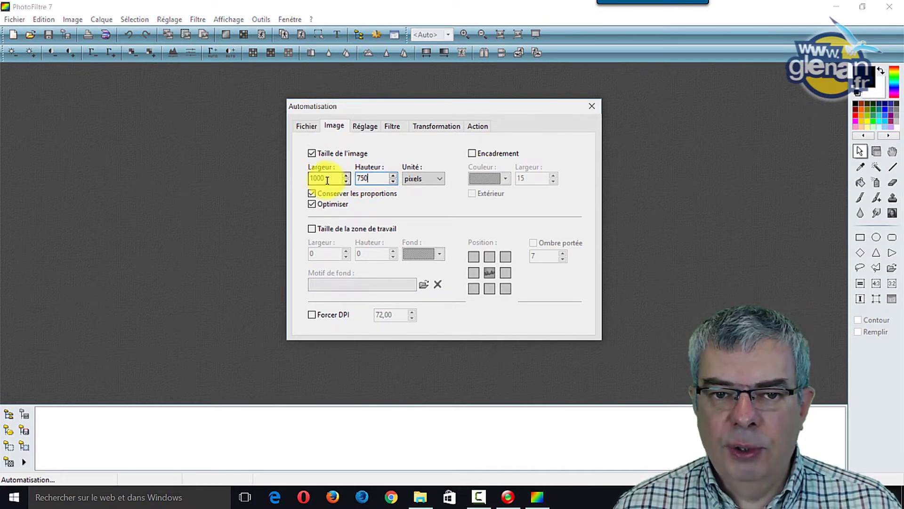
{"action": "left_click_drag", "start_coordinate": [371, 179], "coordinate": [300, 181]}
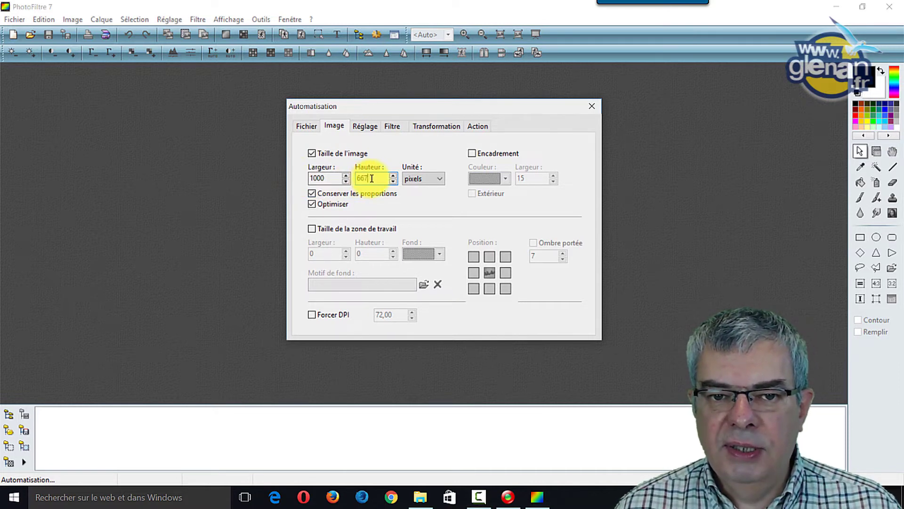
{"action": "left_click_drag", "start_coordinate": [370, 178], "coordinate": [358, 178]}
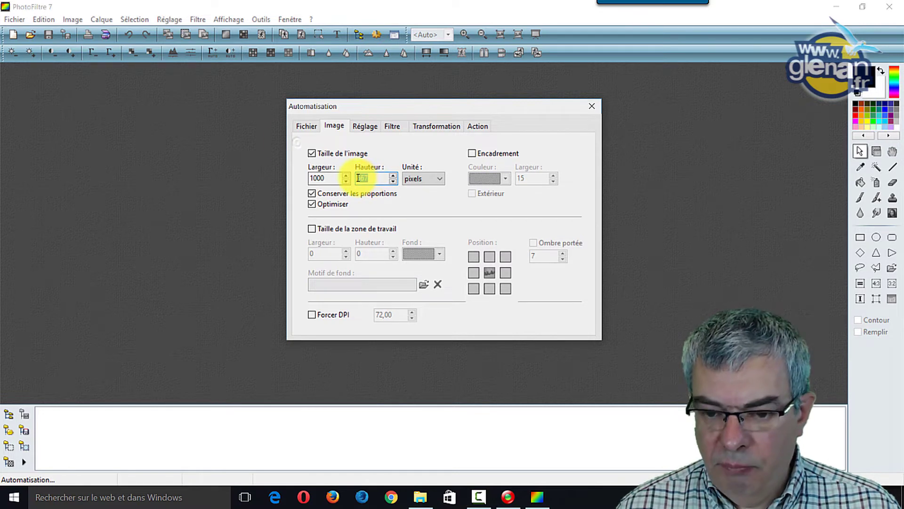
{"action": "type", "text": "750"}
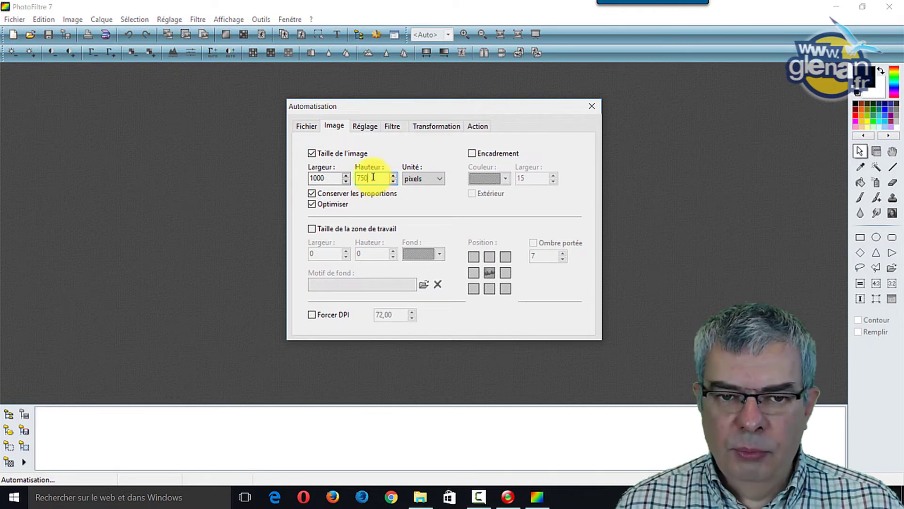
{"action": "left_click_drag", "start_coordinate": [362, 178], "coordinate": [372, 177]}
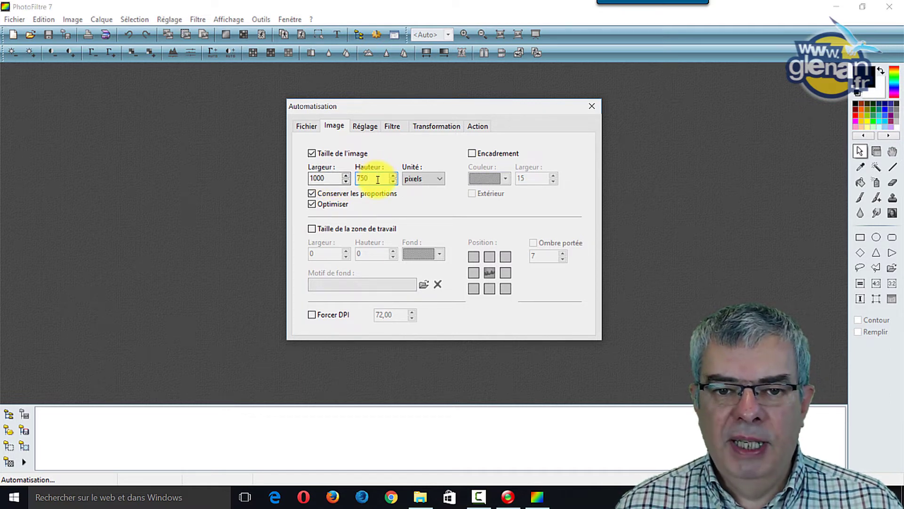
{"action": "left_click", "coordinate": [350, 194]}
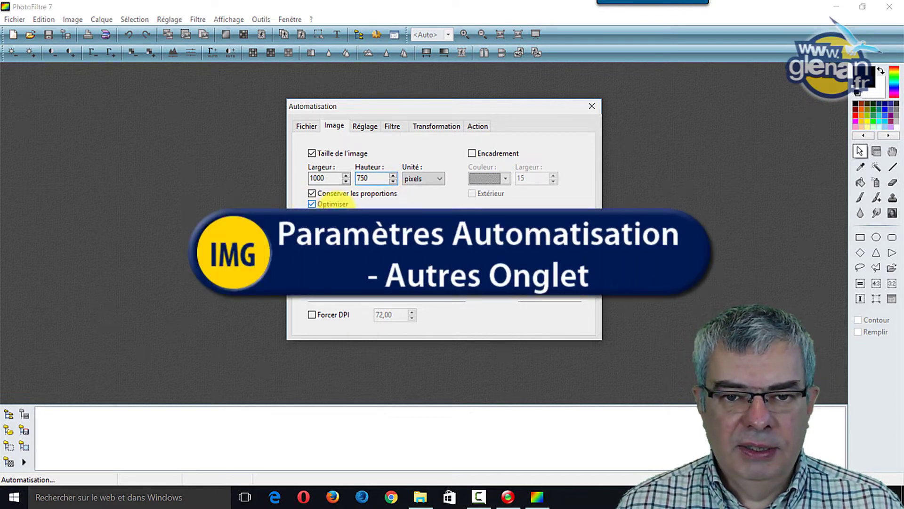
- Review the automation's adjustment, filter and transformation settings and its action summary, then bring up the fond-ecran-glenan folder in File Explorer
{"action": "left_click", "coordinate": [365, 126]}
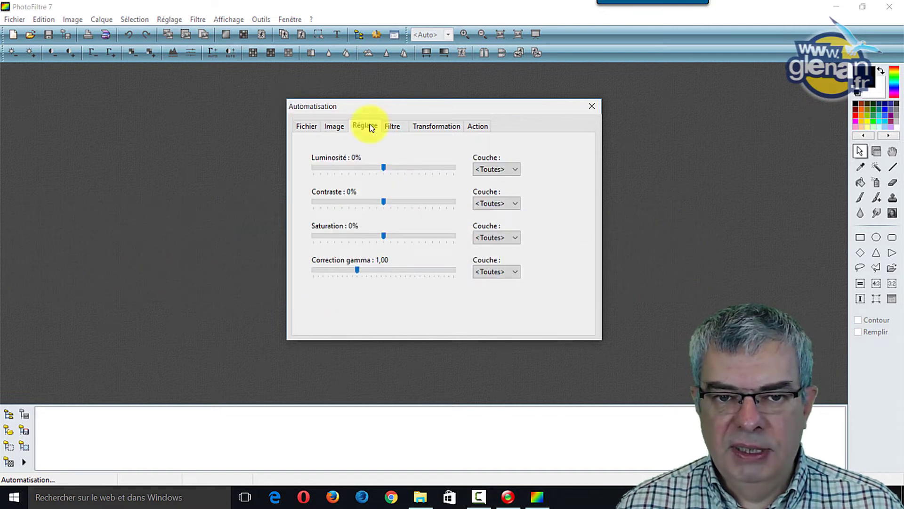
{"action": "left_click", "coordinate": [393, 126]}
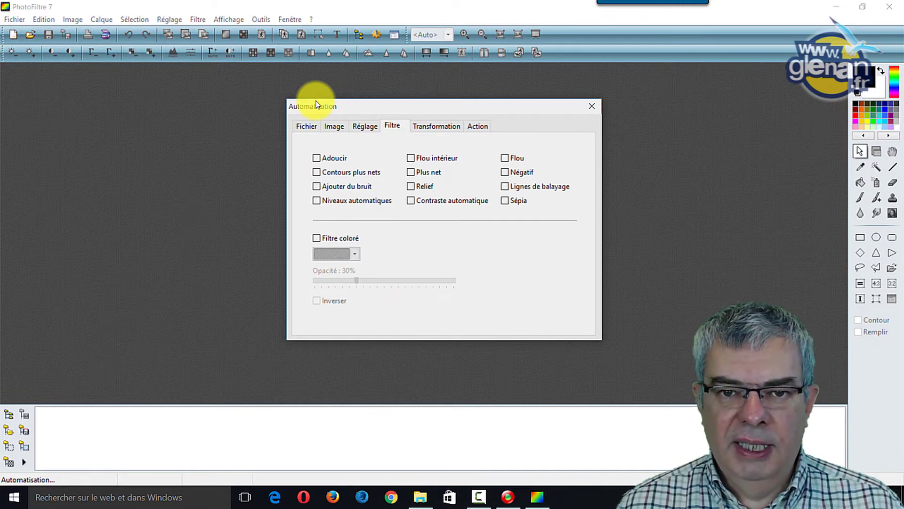
{"action": "left_click", "coordinate": [434, 126]}
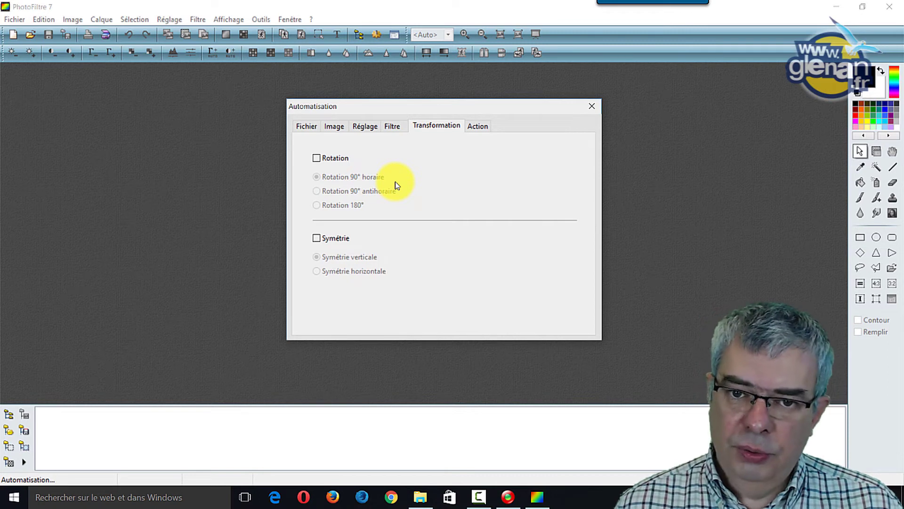
{"action": "left_click", "coordinate": [477, 125]}
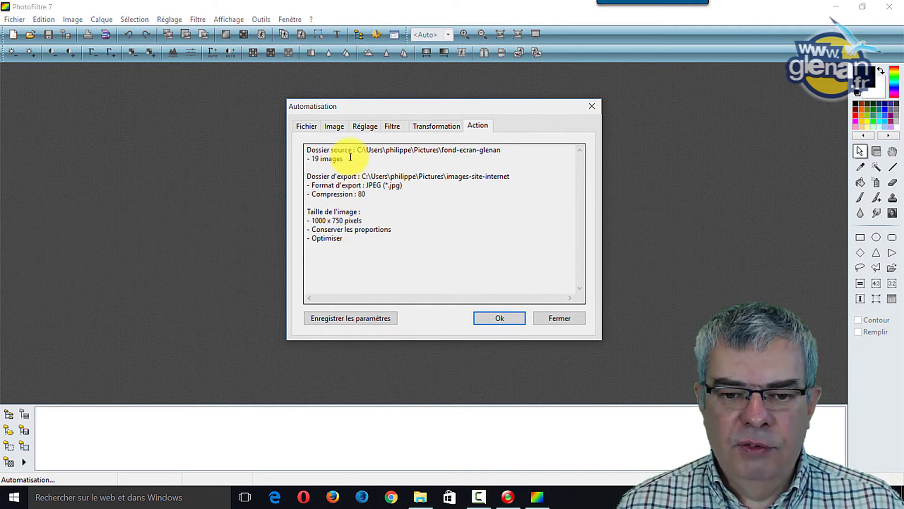
{"action": "left_click", "coordinate": [421, 497]}
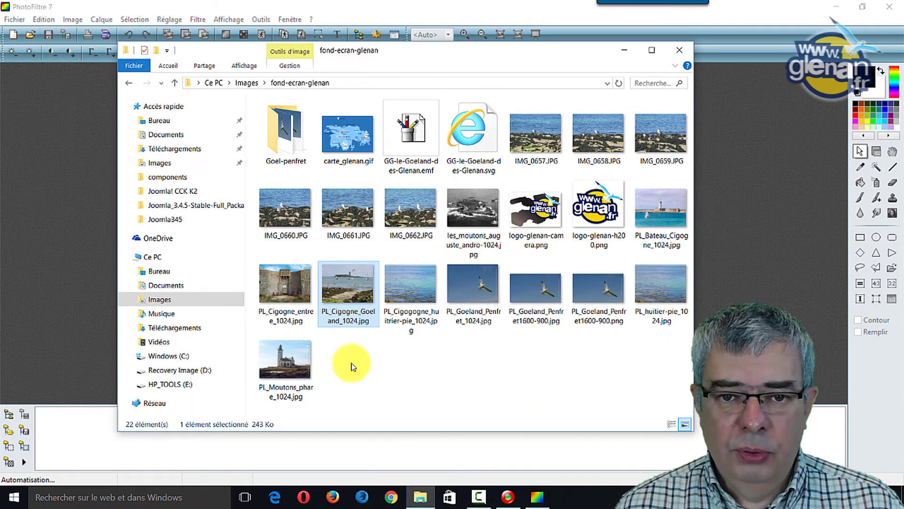
- Return to PhotoFiltre and set the automation's image size to 800 pixels wide and 600 pixels high
{"action": "left_click", "coordinate": [538, 496]}
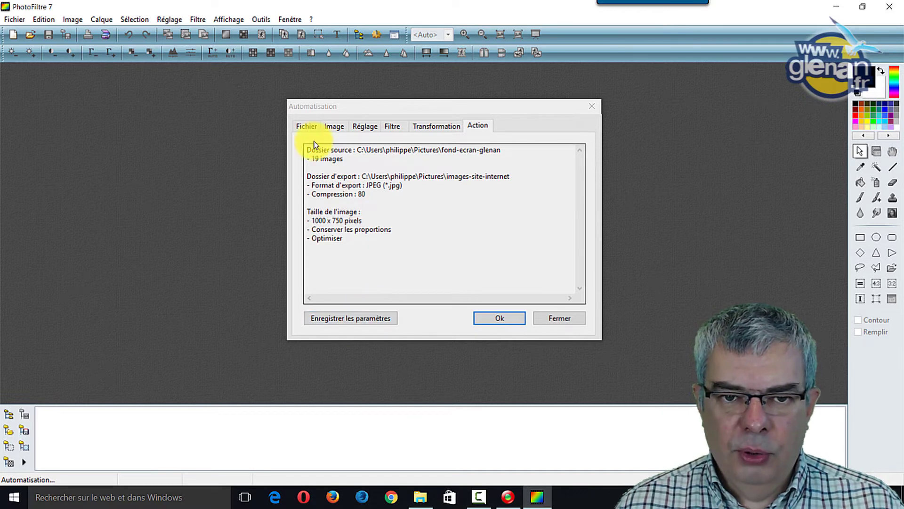
{"action": "left_click", "coordinate": [306, 126]}
{"action": "left_click", "coordinate": [332, 126]}
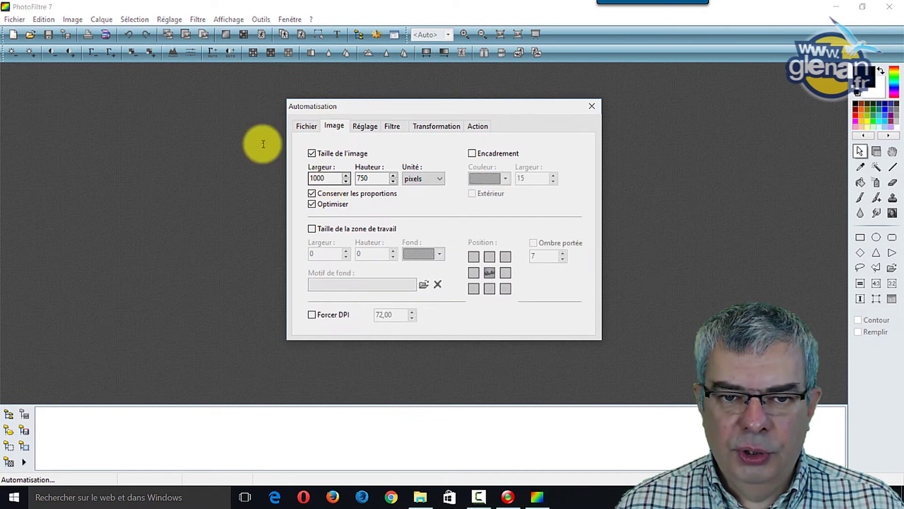
{"action": "double_click", "coordinate": [320, 178]}
{"action": "type", "text": "8002"}
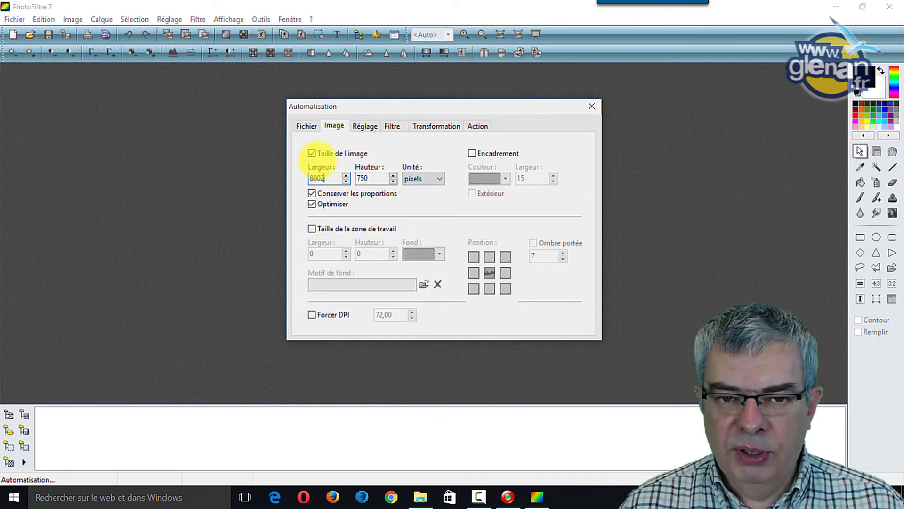
{"action": "key", "text": "BackSpace"}
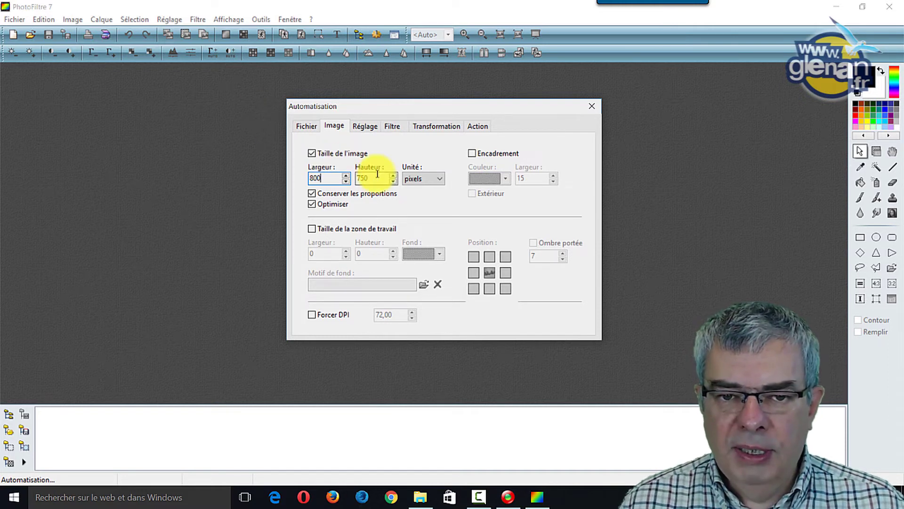
{"action": "double_click", "coordinate": [358, 178]}
{"action": "type", "text": "600"}
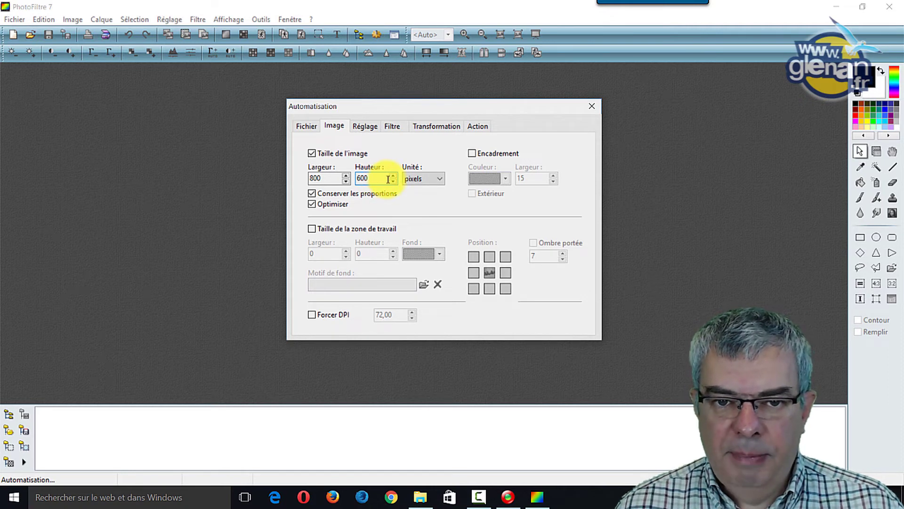
- Save the automation's current parameters from its action summary
{"action": "left_click", "coordinate": [485, 126]}
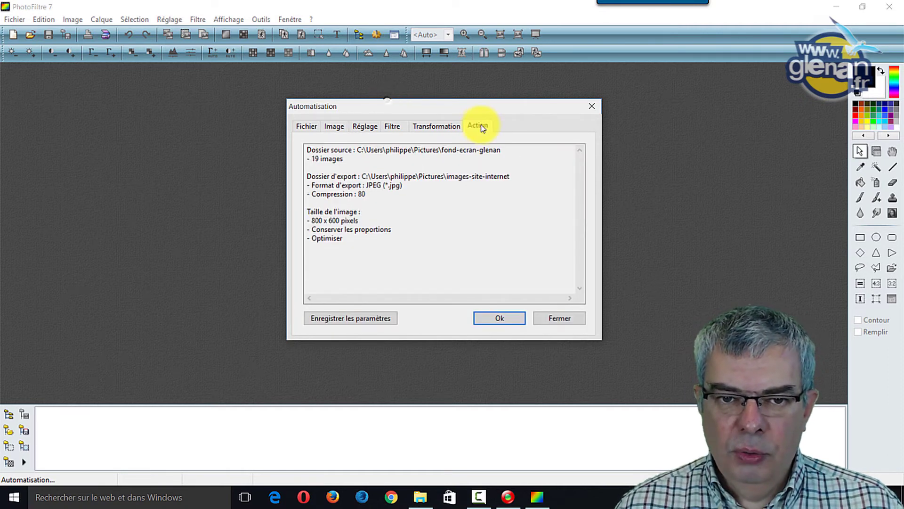
{"action": "left_click", "coordinate": [347, 319]}
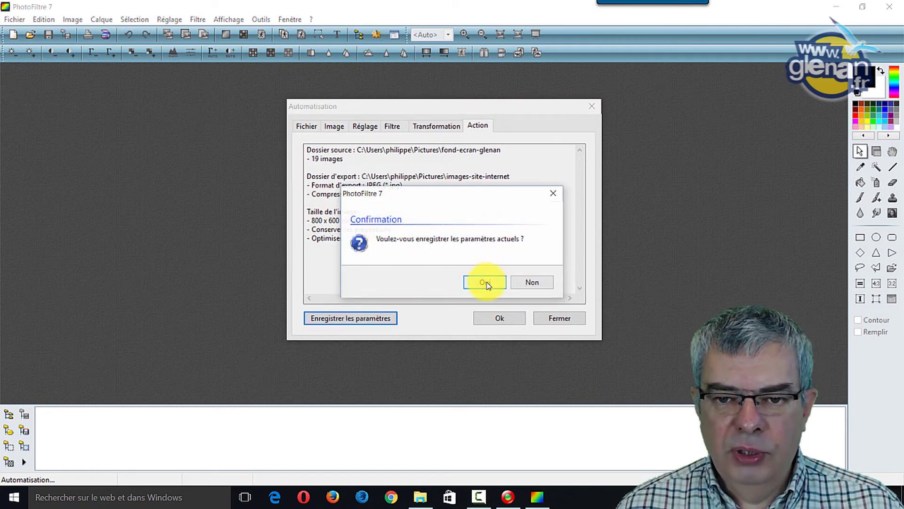
{"action": "key", "text": "Return"}
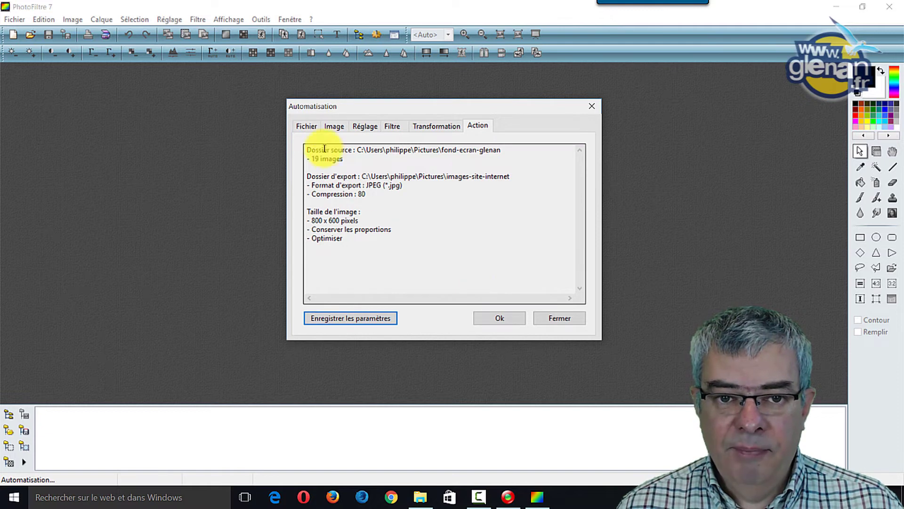
- Recheck the automation's file and image settings, run it on the source folder, then close the automation and the leftover lighthouse image
{"action": "left_click", "coordinate": [308, 126]}
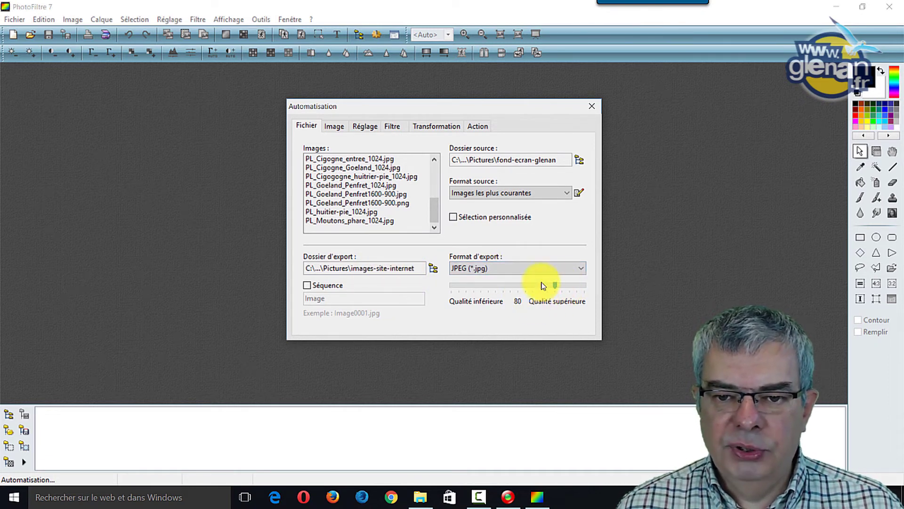
{"action": "left_click", "coordinate": [340, 126]}
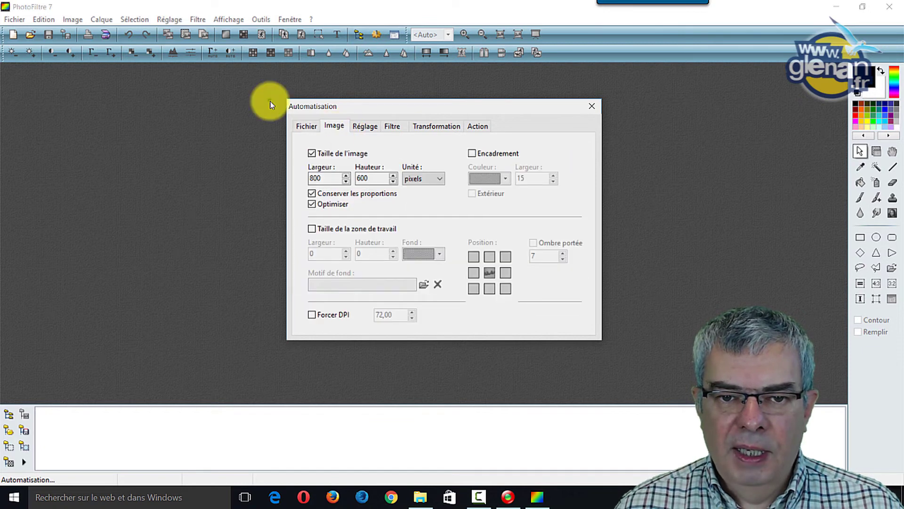
{"action": "left_click", "coordinate": [478, 126]}
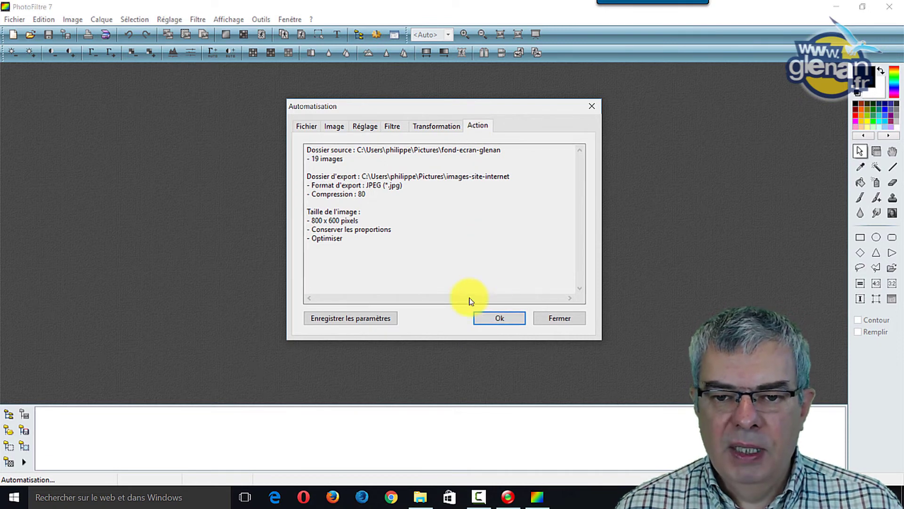
{"action": "left_click", "coordinate": [506, 323]}
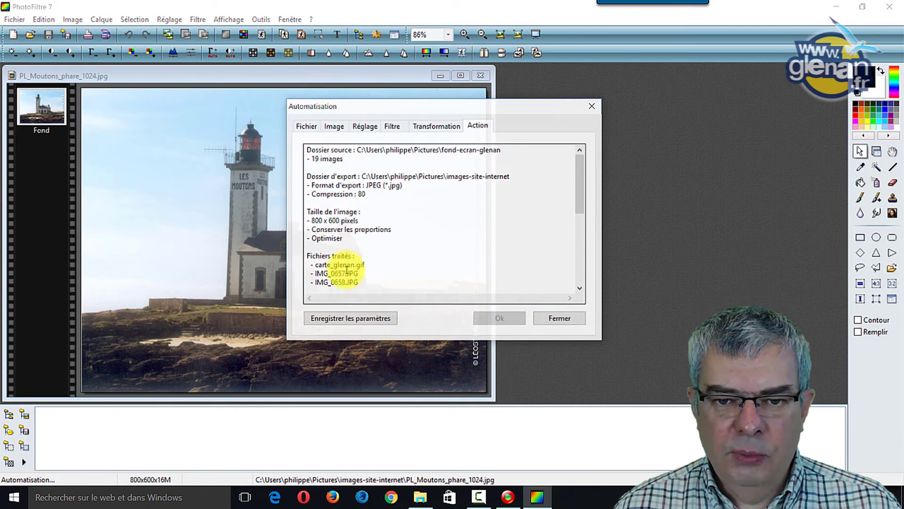
{"action": "left_click", "coordinate": [556, 318]}
{"action": "left_click", "coordinate": [481, 75]}
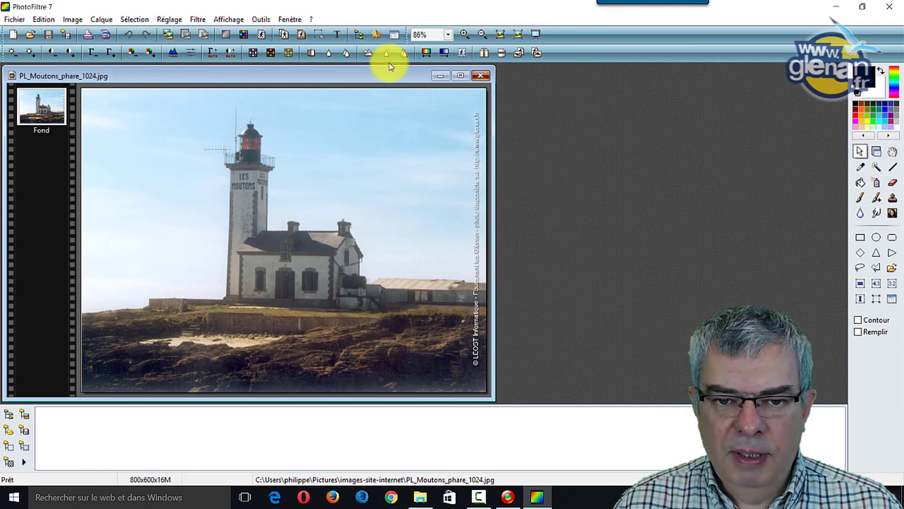
- Open the images-site-internet folder in File Explorer and check the properties of exported images such as IMG_0657.jpg and the glenan logo
{"action": "left_click", "coordinate": [421, 496]}
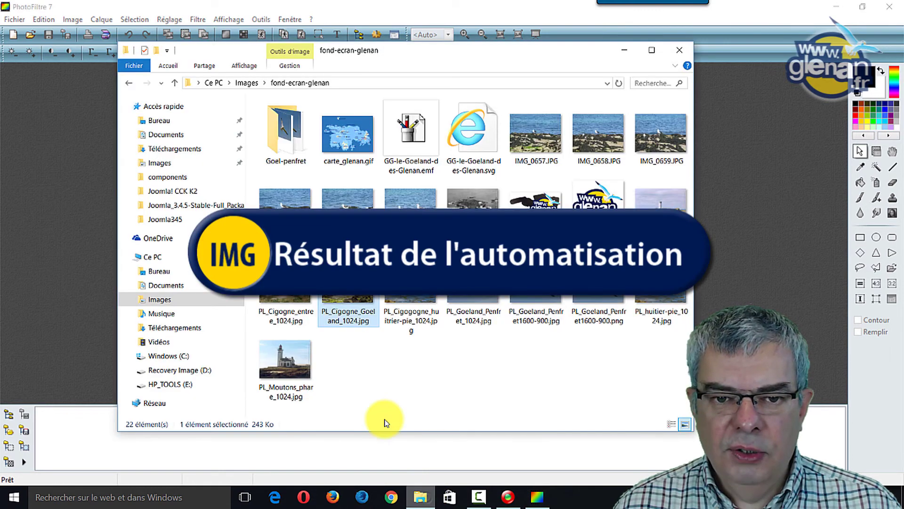
{"action": "left_click", "coordinate": [414, 214]}
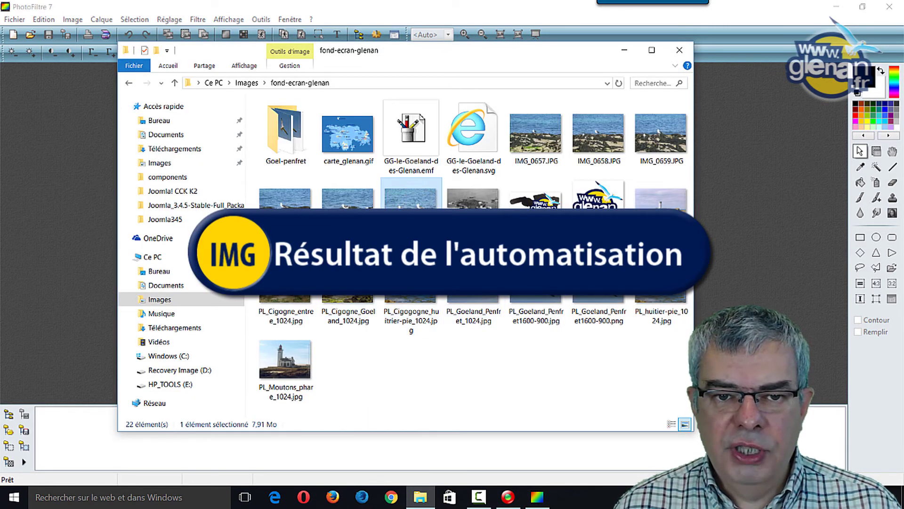
{"action": "left_click", "coordinate": [243, 82]}
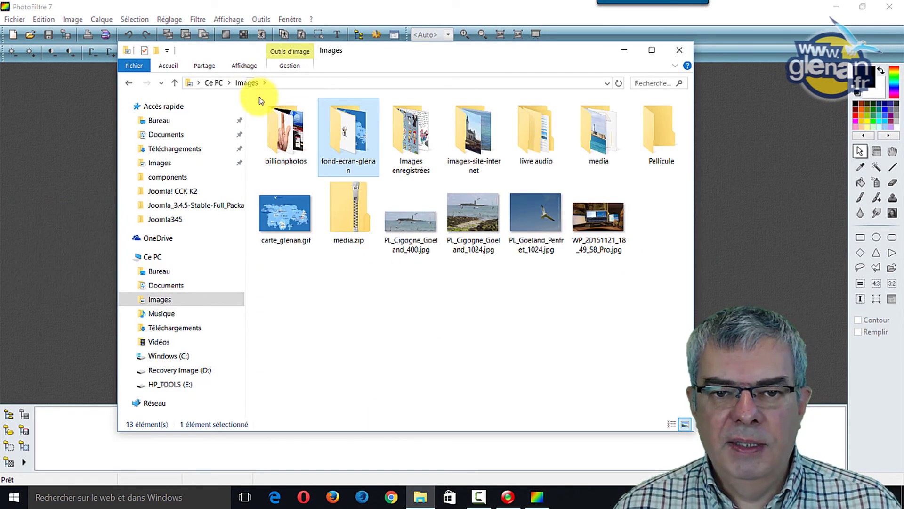
{"action": "double_click", "coordinate": [471, 134]}
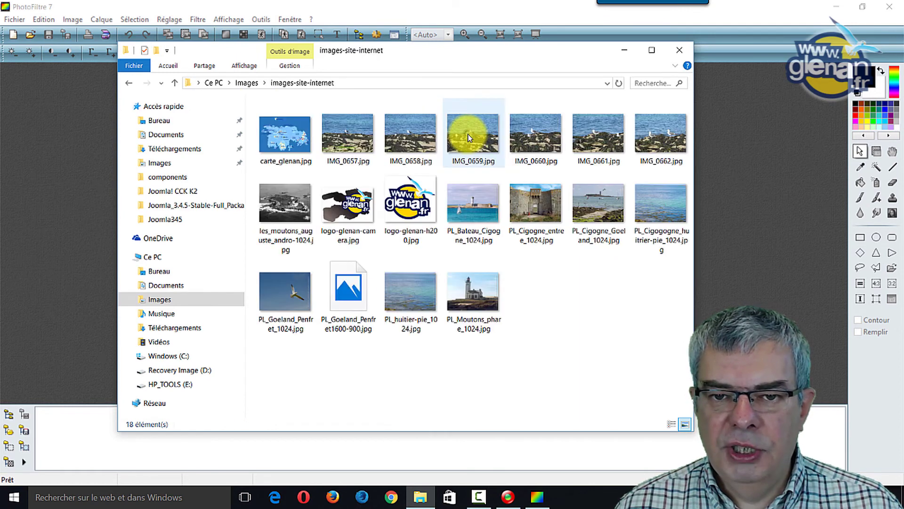
{"action": "left_click", "coordinate": [337, 142]}
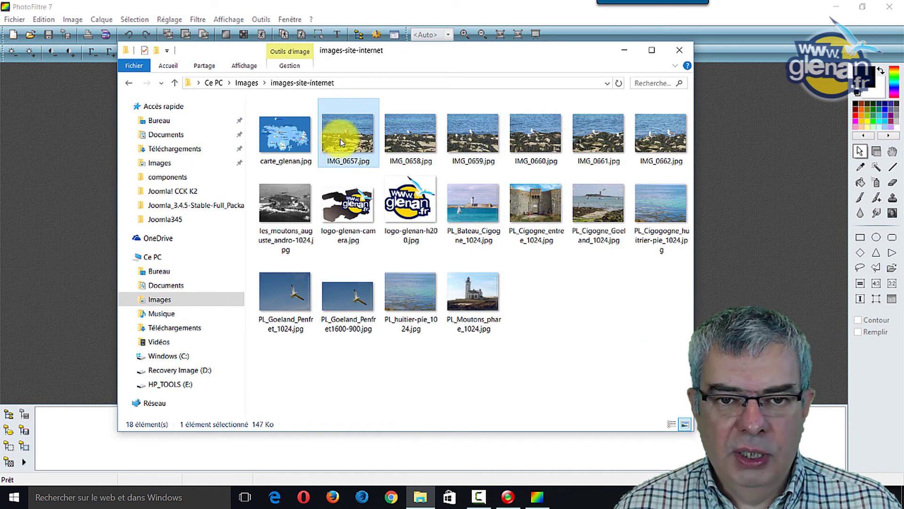
{"action": "mouse_move", "coordinate": [351, 141]}
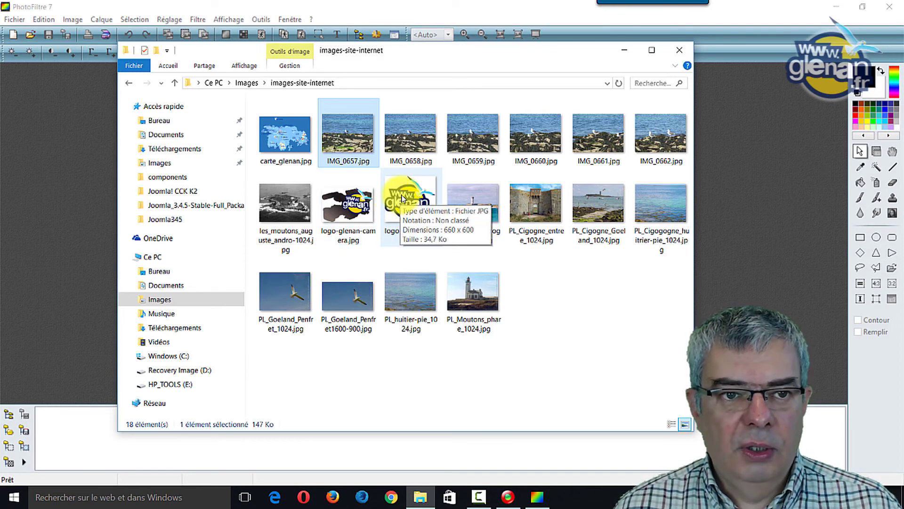
- Back in PhotoFiltre, open logo-glenan-h200.jpg from images-site-internet and inspect the upper part of the logo at 200% zoom
{"action": "left_click", "coordinate": [698, 192]}
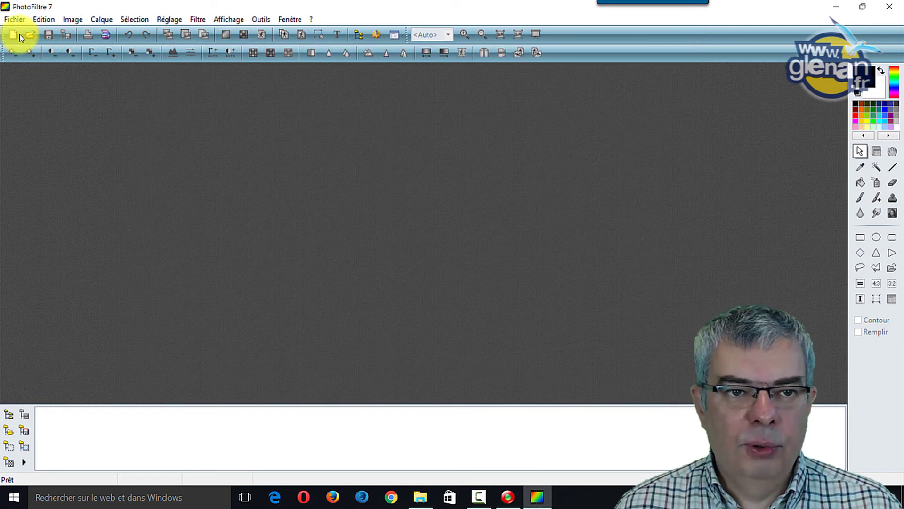
{"action": "left_click", "coordinate": [31, 35]}
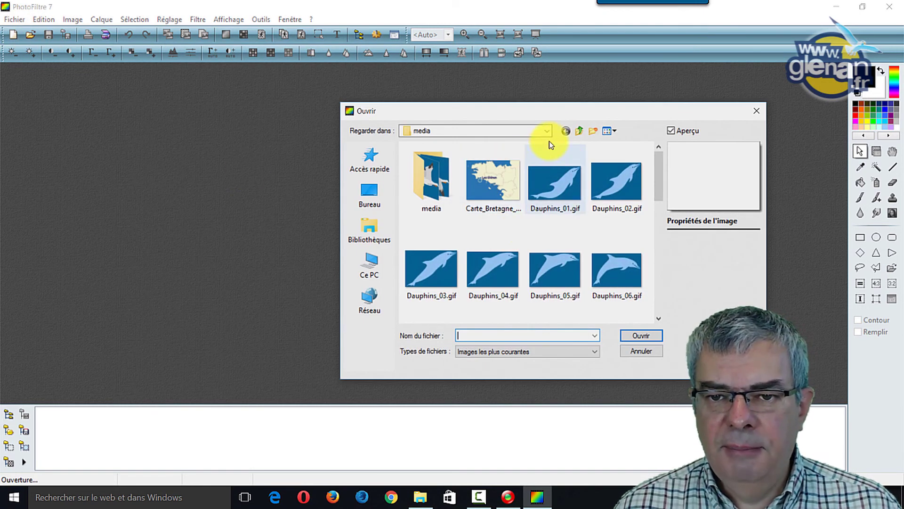
{"action": "left_click", "coordinate": [580, 131]}
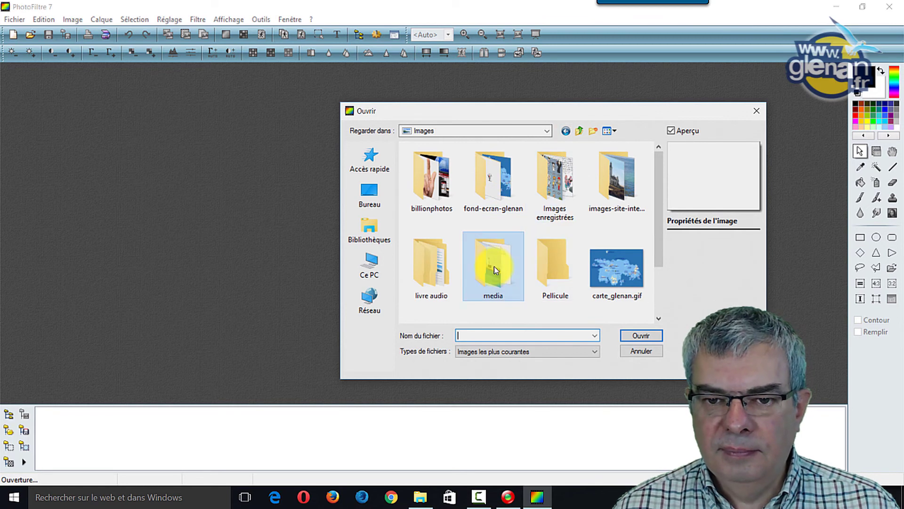
{"action": "double_click", "coordinate": [638, 178]}
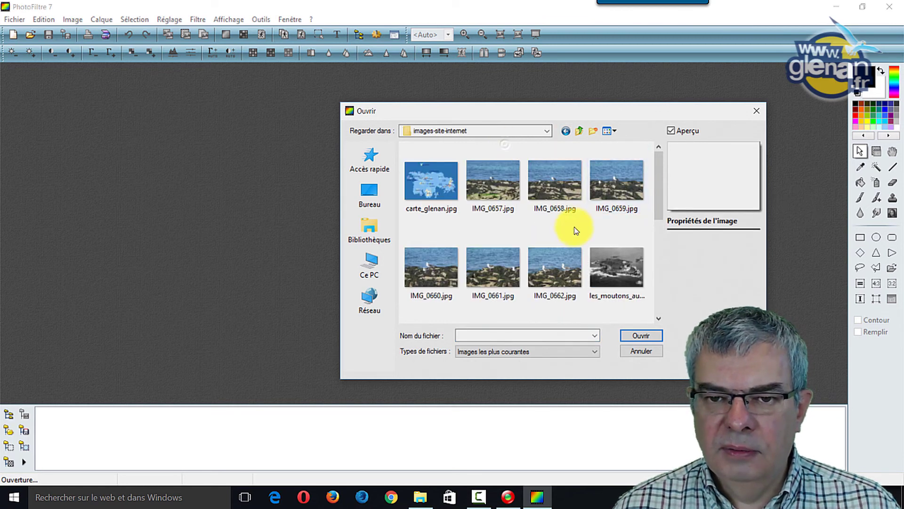
{"action": "scroll", "coordinate": [527, 220], "scroll_direction": "down", "scroll_amount": 5}
{"action": "double_click", "coordinate": [515, 191]}
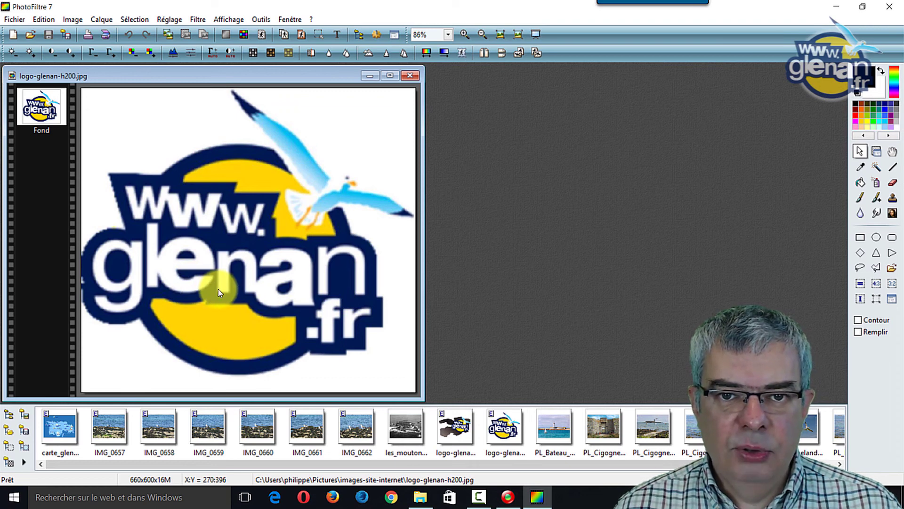
{"action": "double_click", "coordinate": [464, 34]}
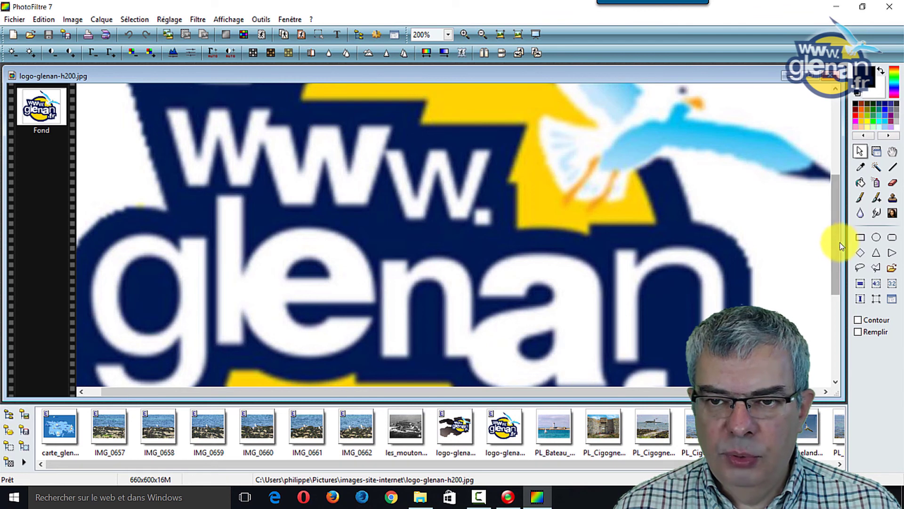
{"action": "left_click_drag", "start_coordinate": [838, 245], "coordinate": [837, 178]}
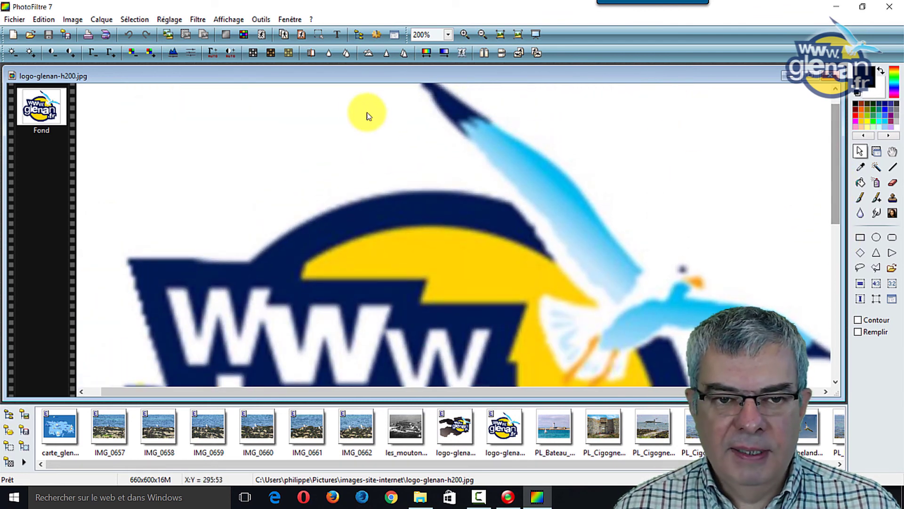
- Open the original logo-glenan-h200.png from the fond-ecran-glenan folder alongside the exported logo
{"action": "left_click", "coordinate": [31, 35]}
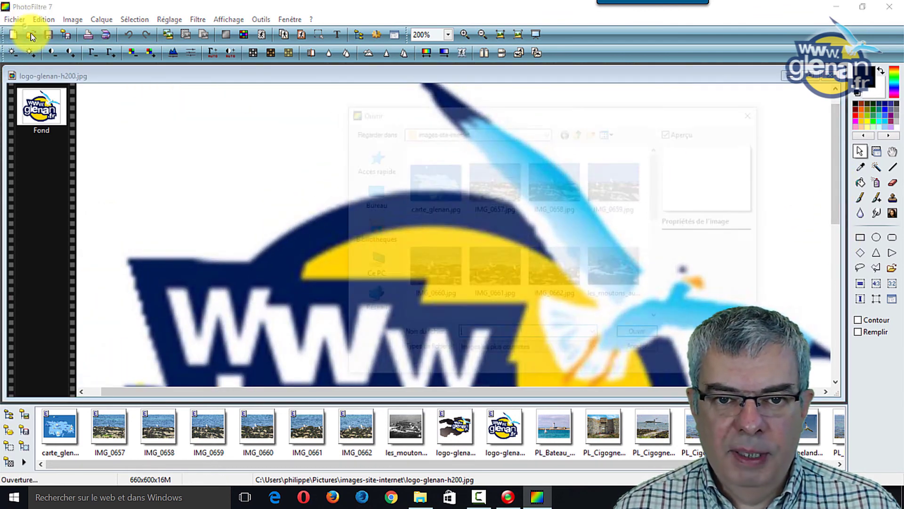
{"action": "left_click", "coordinate": [546, 135]}
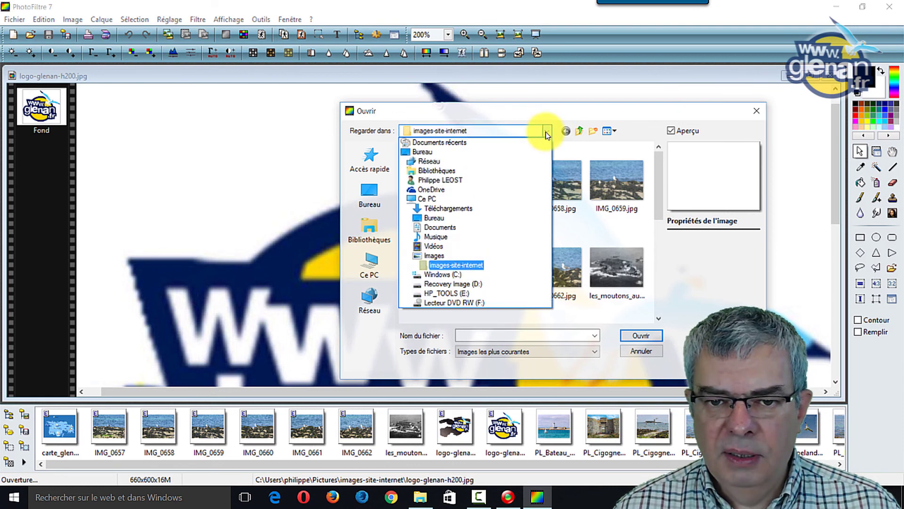
{"action": "left_click", "coordinate": [474, 255]}
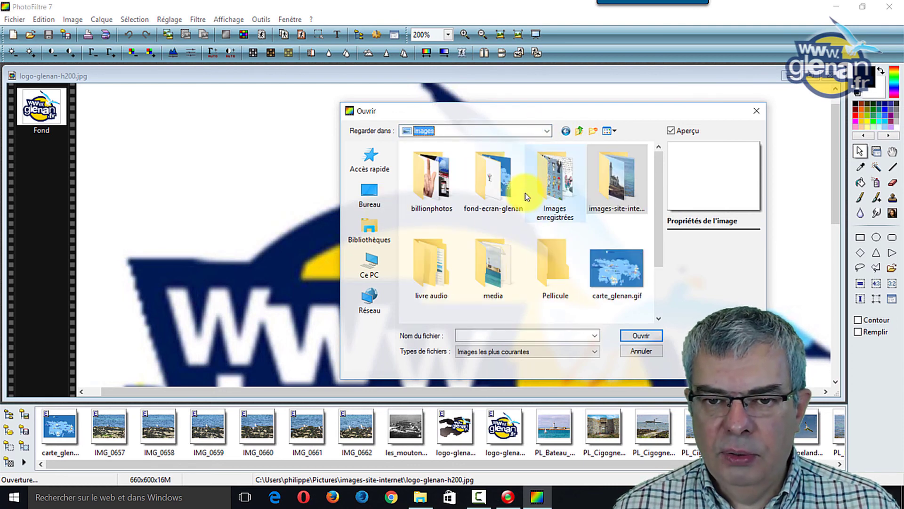
{"action": "double_click", "coordinate": [513, 196]}
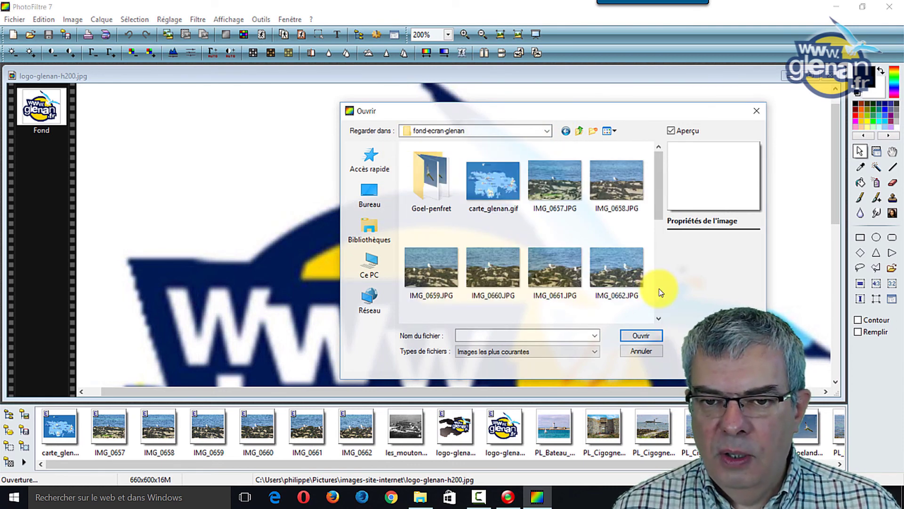
{"action": "scroll", "coordinate": [660, 291], "scroll_direction": "down", "scroll_amount": 3}
{"action": "double_click", "coordinate": [542, 162]}
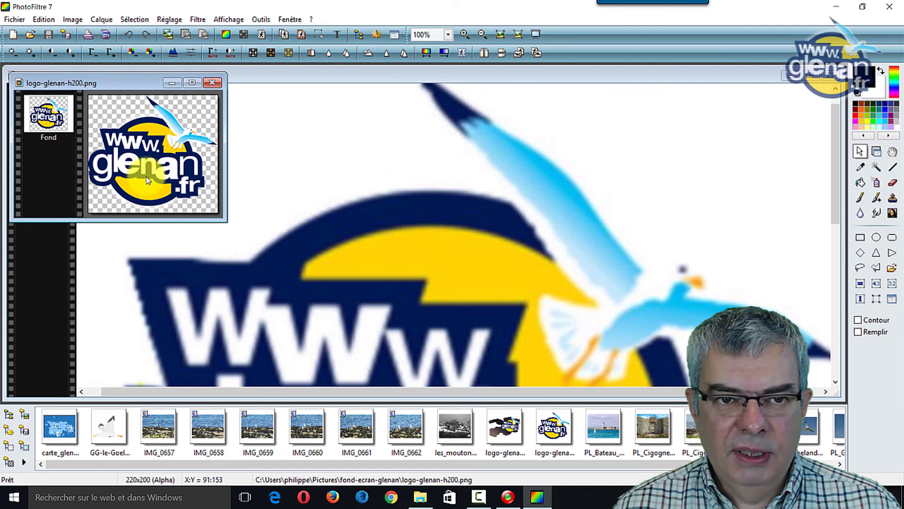
- Enlarge the original PNG logo to 500% and place its window beside the exported JPEG to compare their sharpness
{"action": "left_click", "coordinate": [465, 35]}
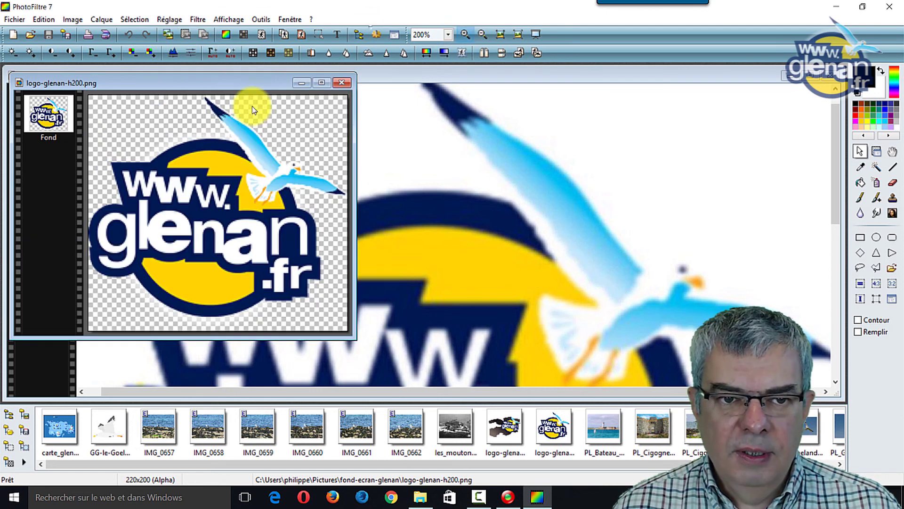
{"action": "left_click", "coordinate": [465, 35]}
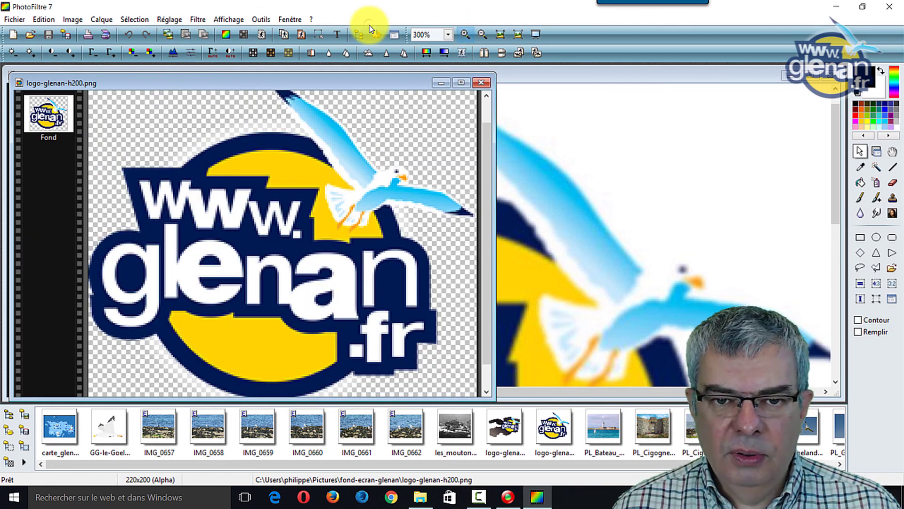
{"action": "left_click", "coordinate": [466, 34]}
{"action": "left_click", "coordinate": [465, 34]}
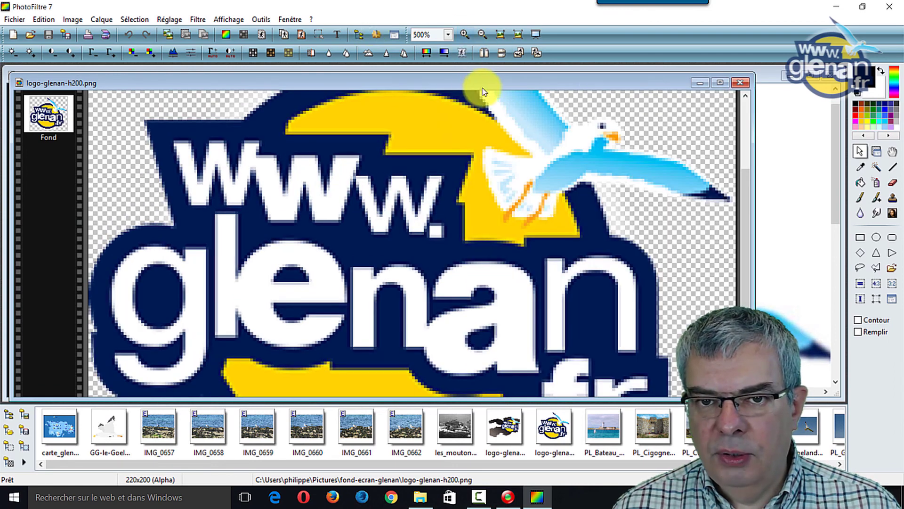
{"action": "left_click_drag", "start_coordinate": [500, 83], "coordinate": [281, 90]}
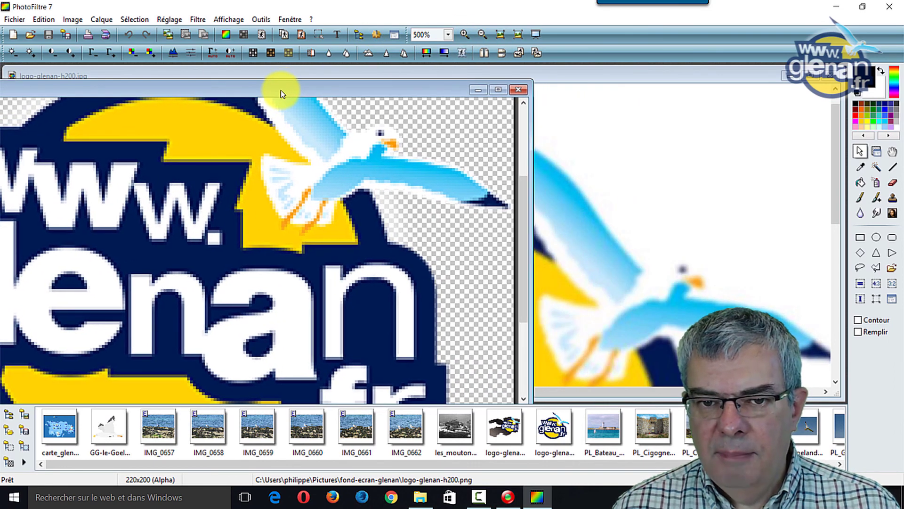
- Compare the seagull in the original PNG logo with the exported JPEG, and close both logo images
{"action": "scroll", "coordinate": [447, 292], "scroll_direction": "up", "scroll_amount": 3}
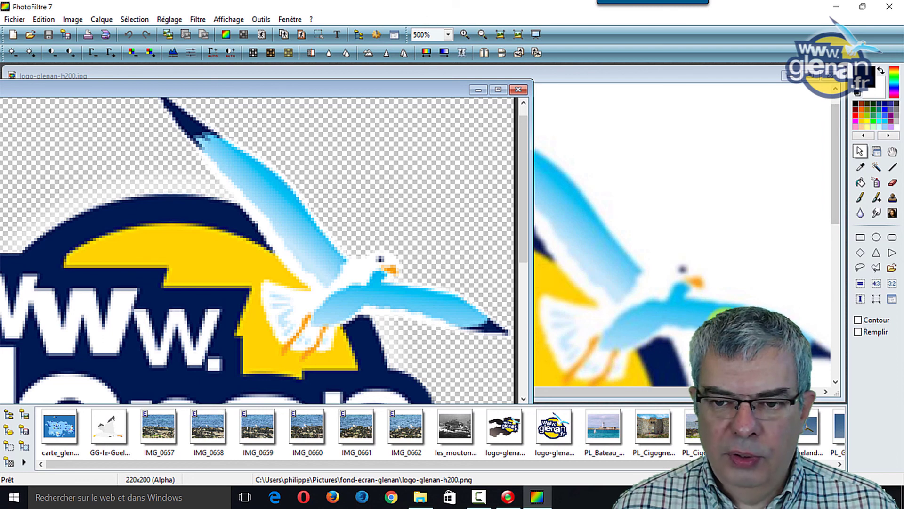
{"action": "left_click", "coordinate": [696, 83]}
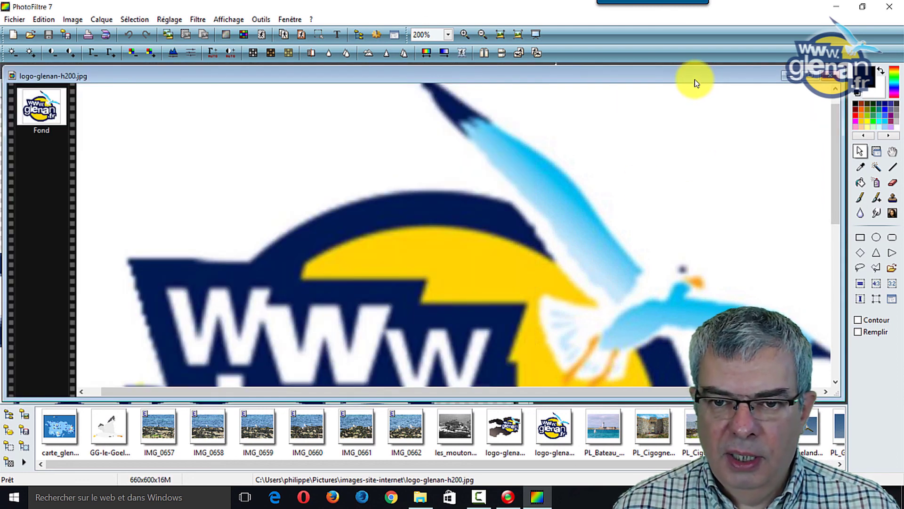
{"action": "left_click", "coordinate": [831, 78]}
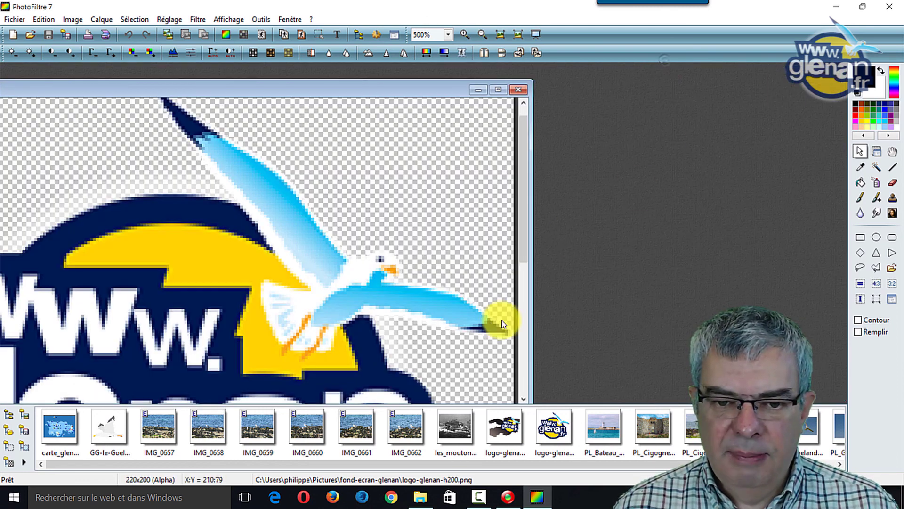
{"action": "left_click", "coordinate": [518, 89]}
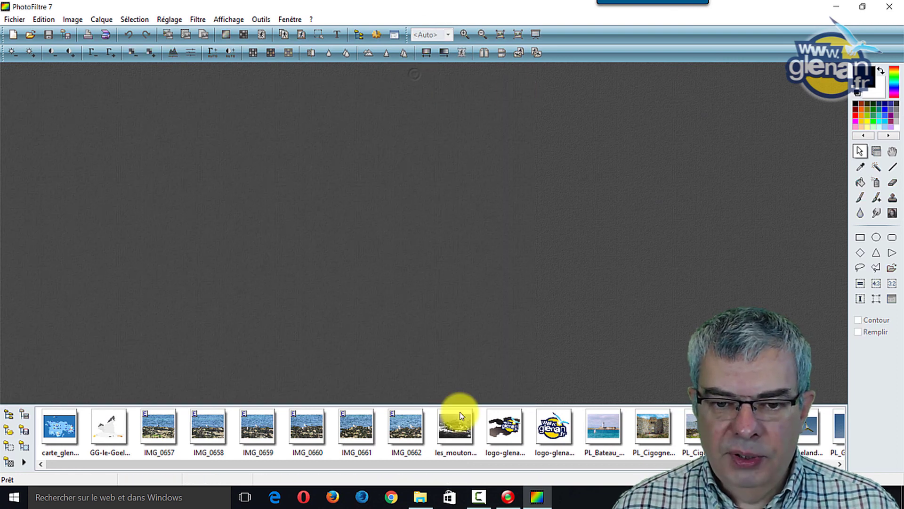
- Switch to File Explorer and delete carte_glenan.jpg, logo-glenan-camera.jpg and logo-glenan-h200.jpg from the images-site-internet folder
{"action": "left_click", "coordinate": [411, 499]}
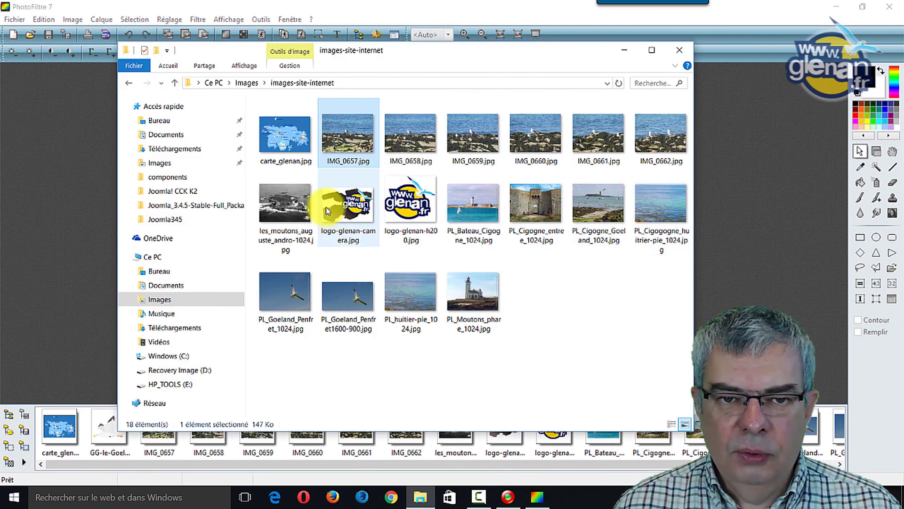
{"action": "left_click", "coordinate": [298, 141]}
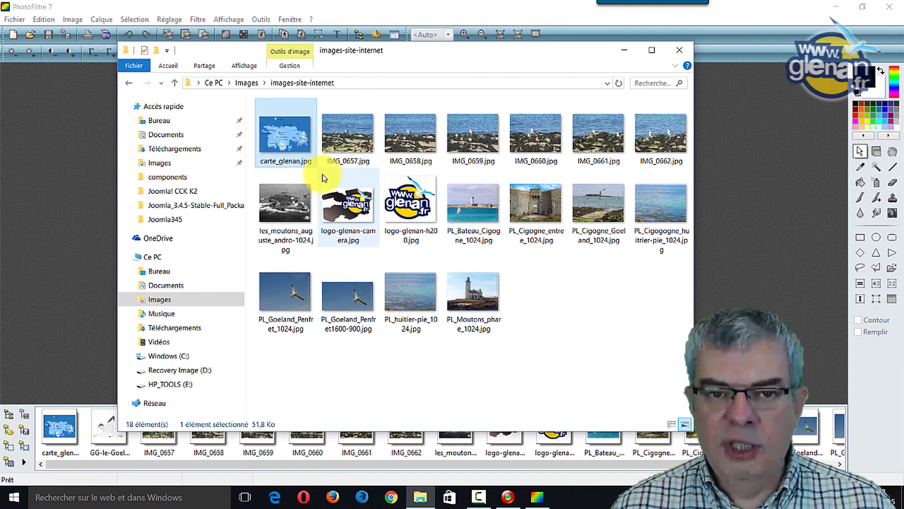
{"action": "left_click", "coordinate": [346, 202], "text": "ctrl"}
{"action": "left_click", "coordinate": [416, 205], "text": "ctrl"}
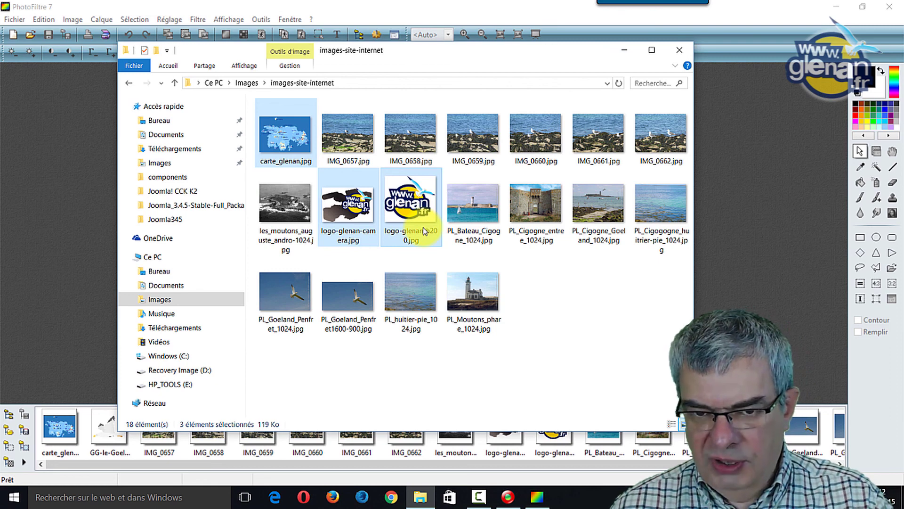
{"action": "key", "text": "Delete"}
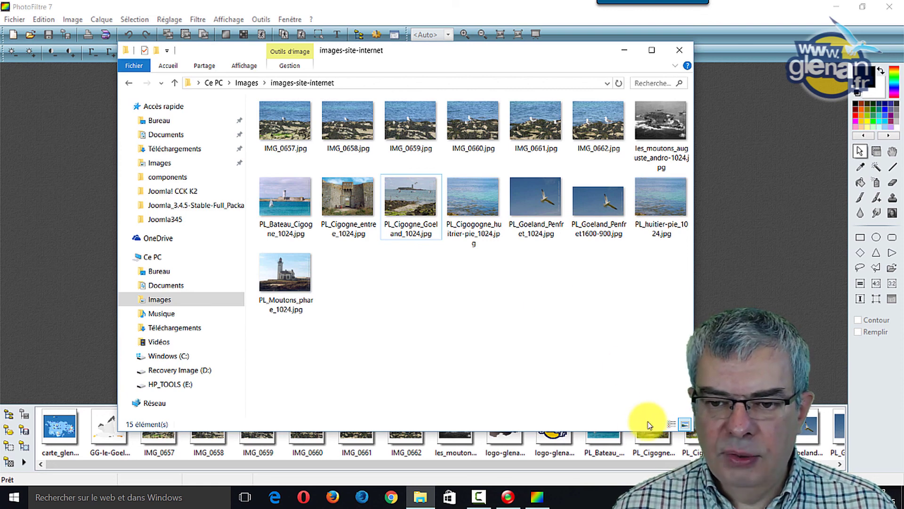
- Shorten the images-site-internet folder window and move it slightly down, keeping it above PhotoFiltre's thumbnail strip
{"action": "left_click_drag", "start_coordinate": [632, 432], "coordinate": [632, 333]}
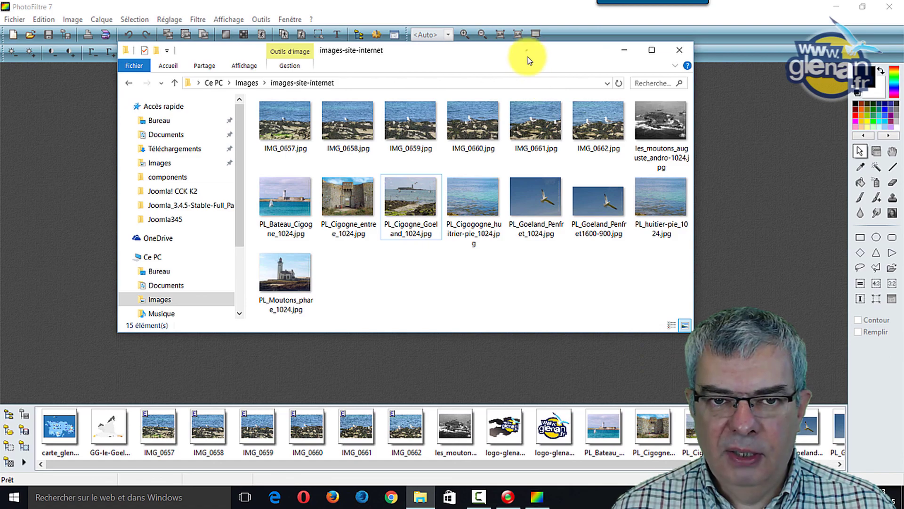
{"action": "left_click_drag", "start_coordinate": [528, 56], "coordinate": [532, 88]}
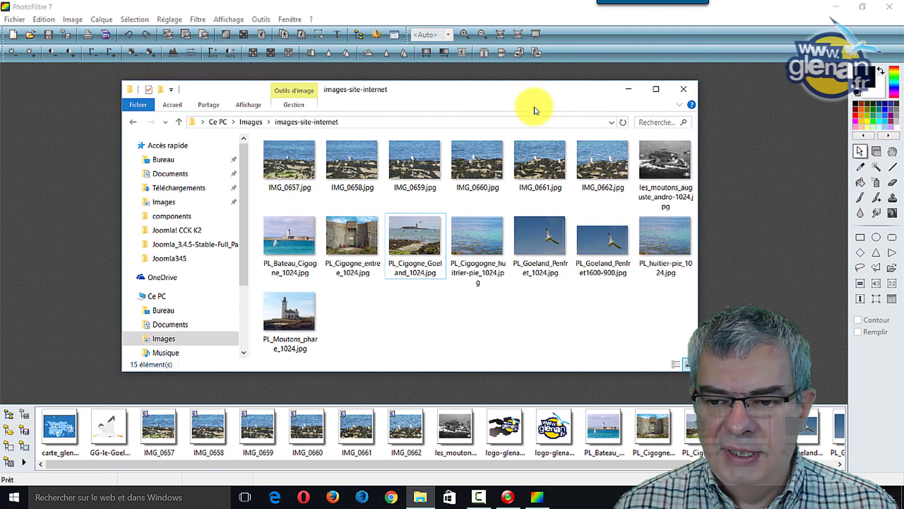